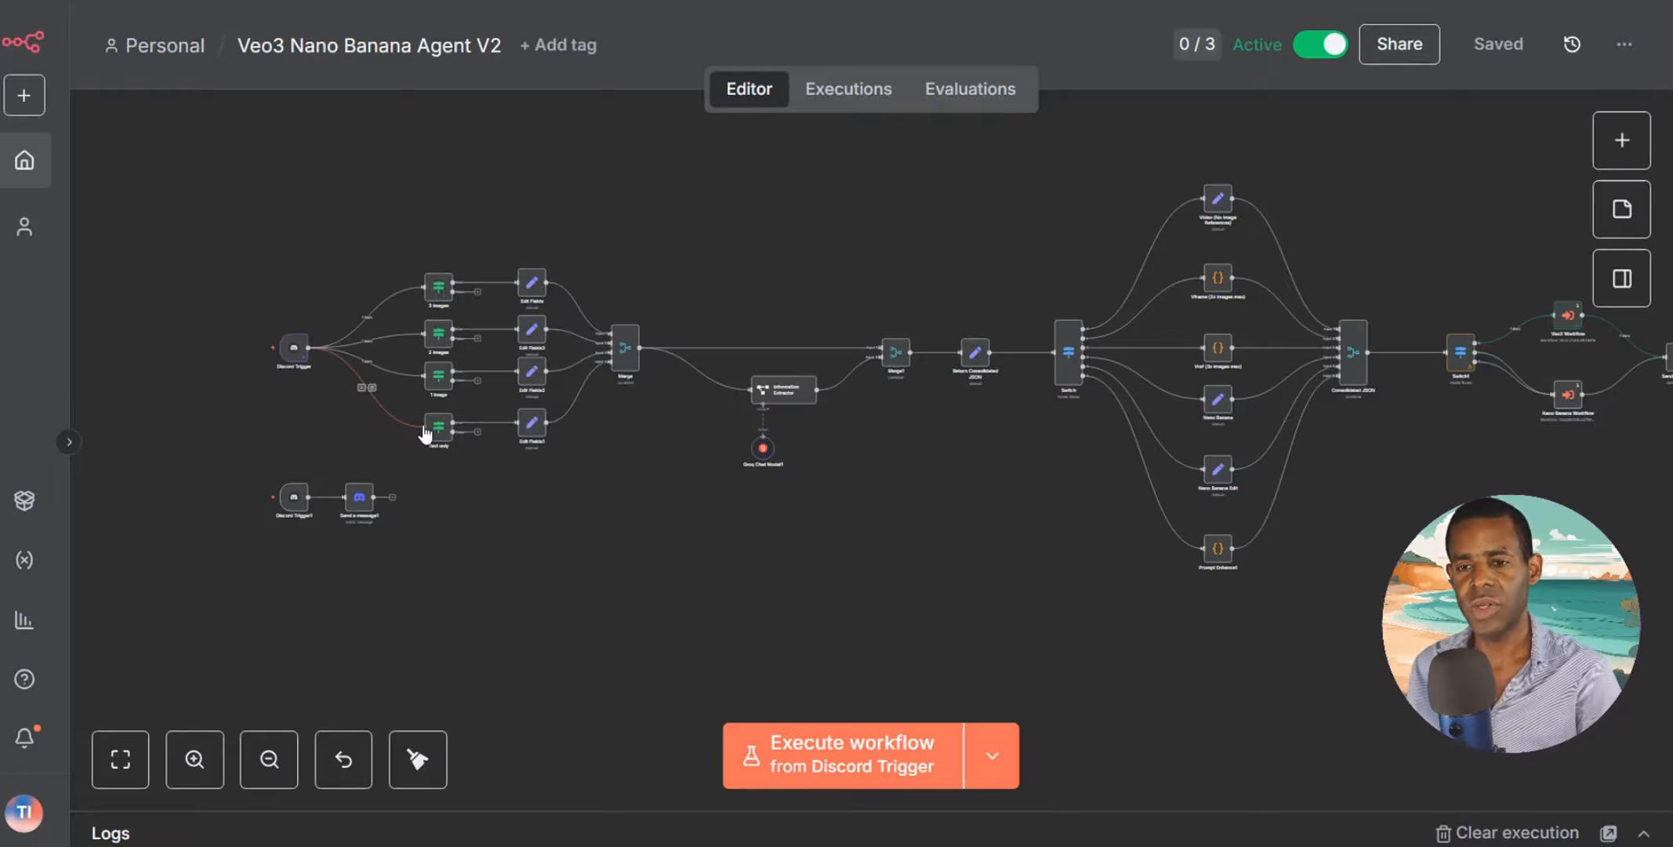
# Inspect the Discord Trigger node's pinned output, including the message content and the attachment fields, and return to the canvas.
pyautogui.moveTo(290, 359)
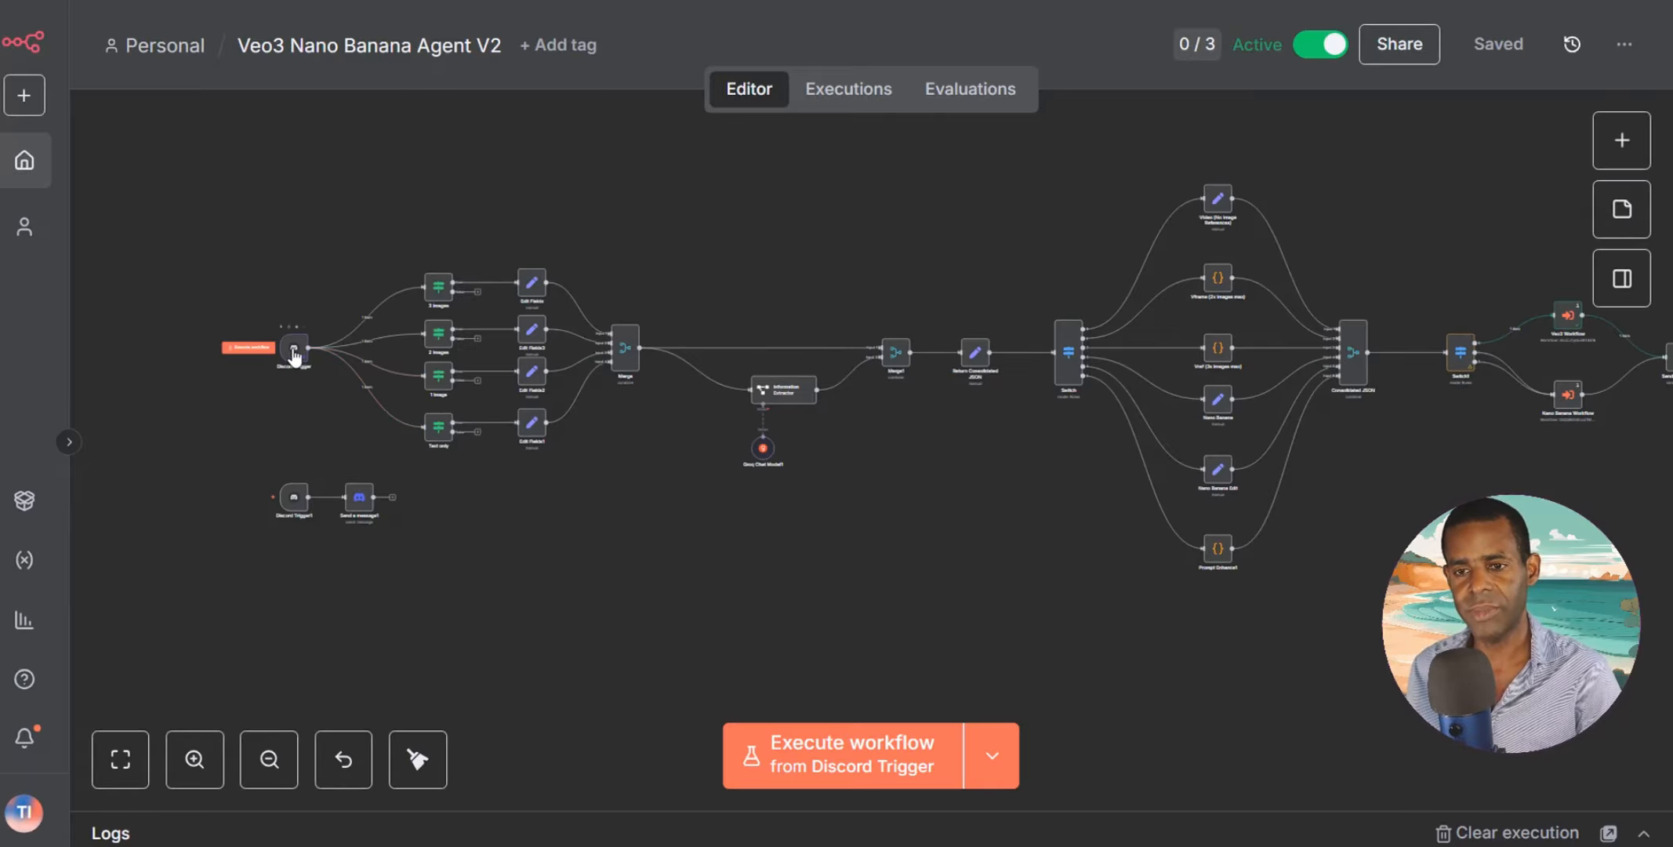
pyautogui.doubleClick(294, 353)
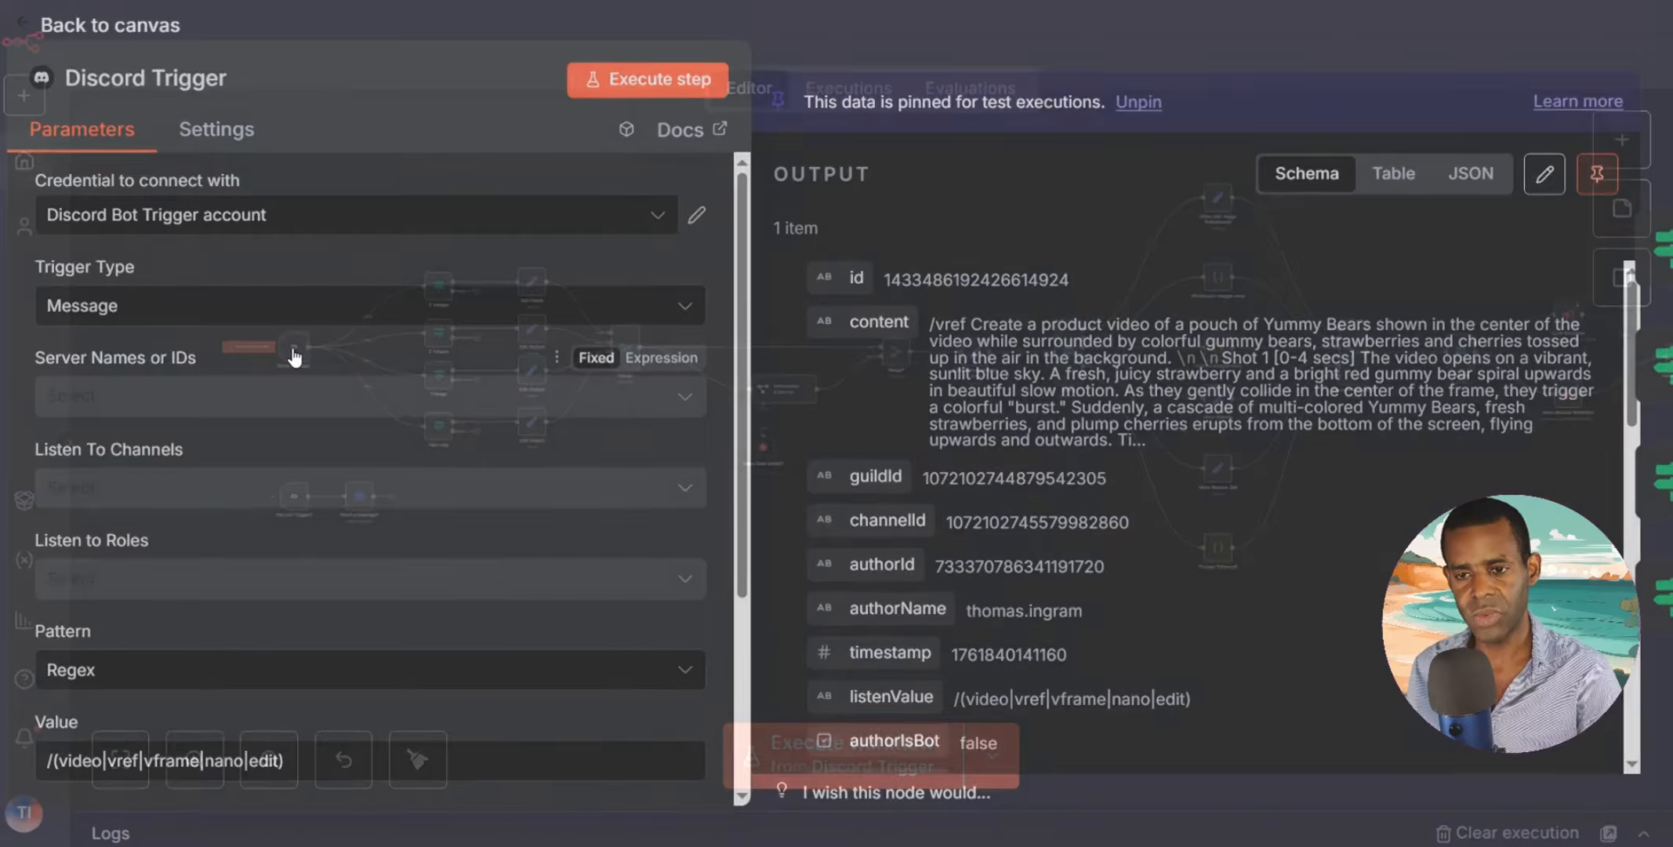
pyautogui.scroll(-1, 1039, 549)
pyautogui.scroll(-10, 1039, 545)
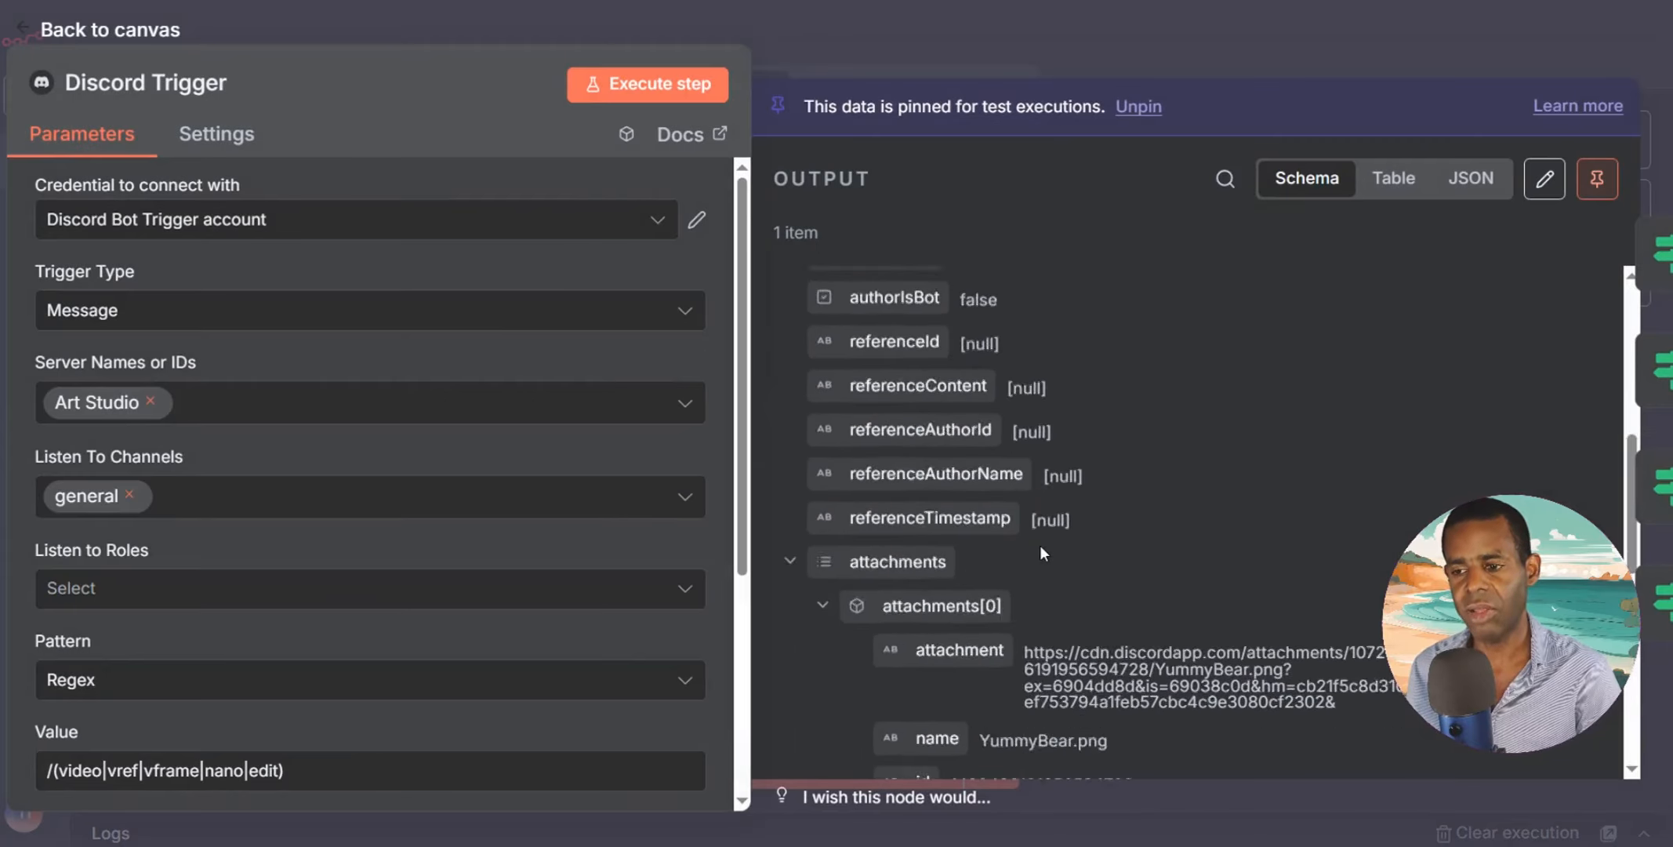
pyautogui.scroll(5, 1041, 545)
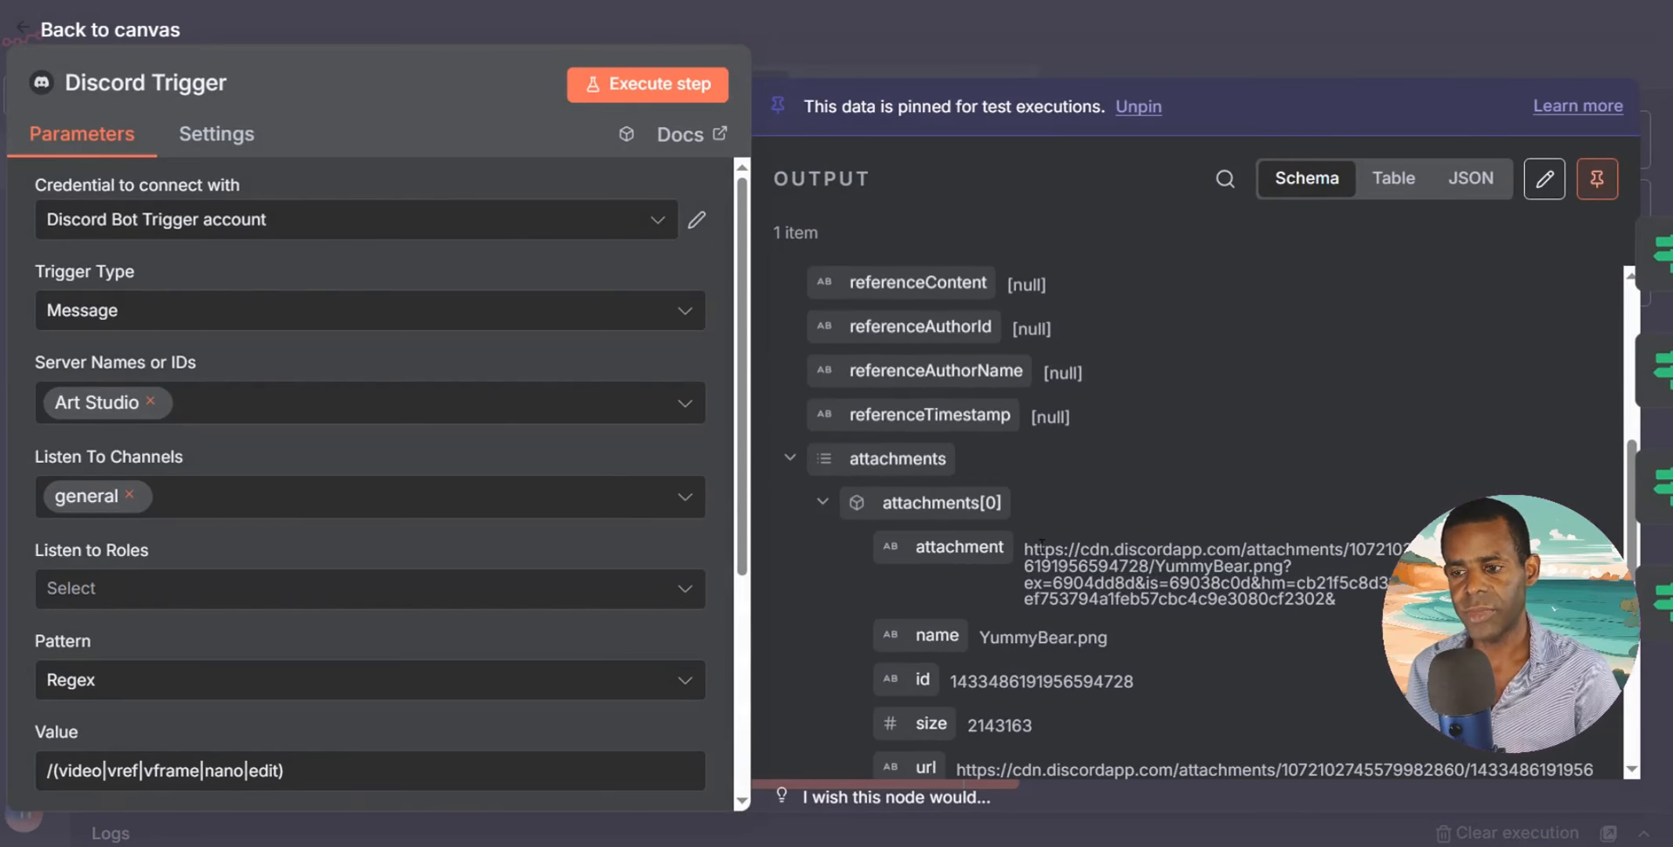
pyautogui.scroll(-3, 1041, 545)
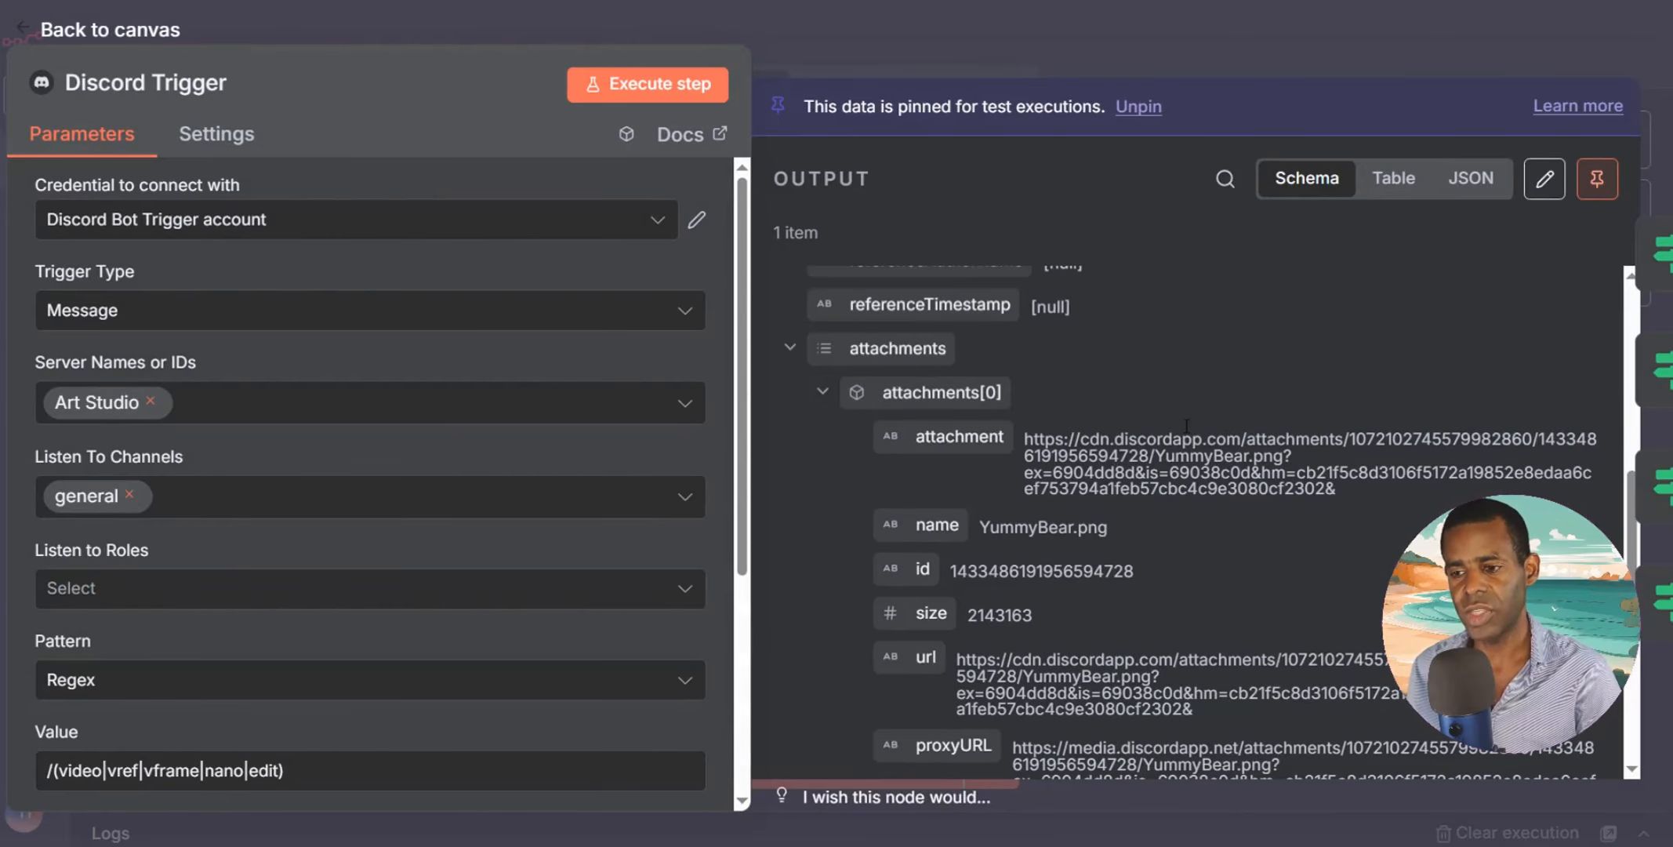
pyautogui.click(849, 45)
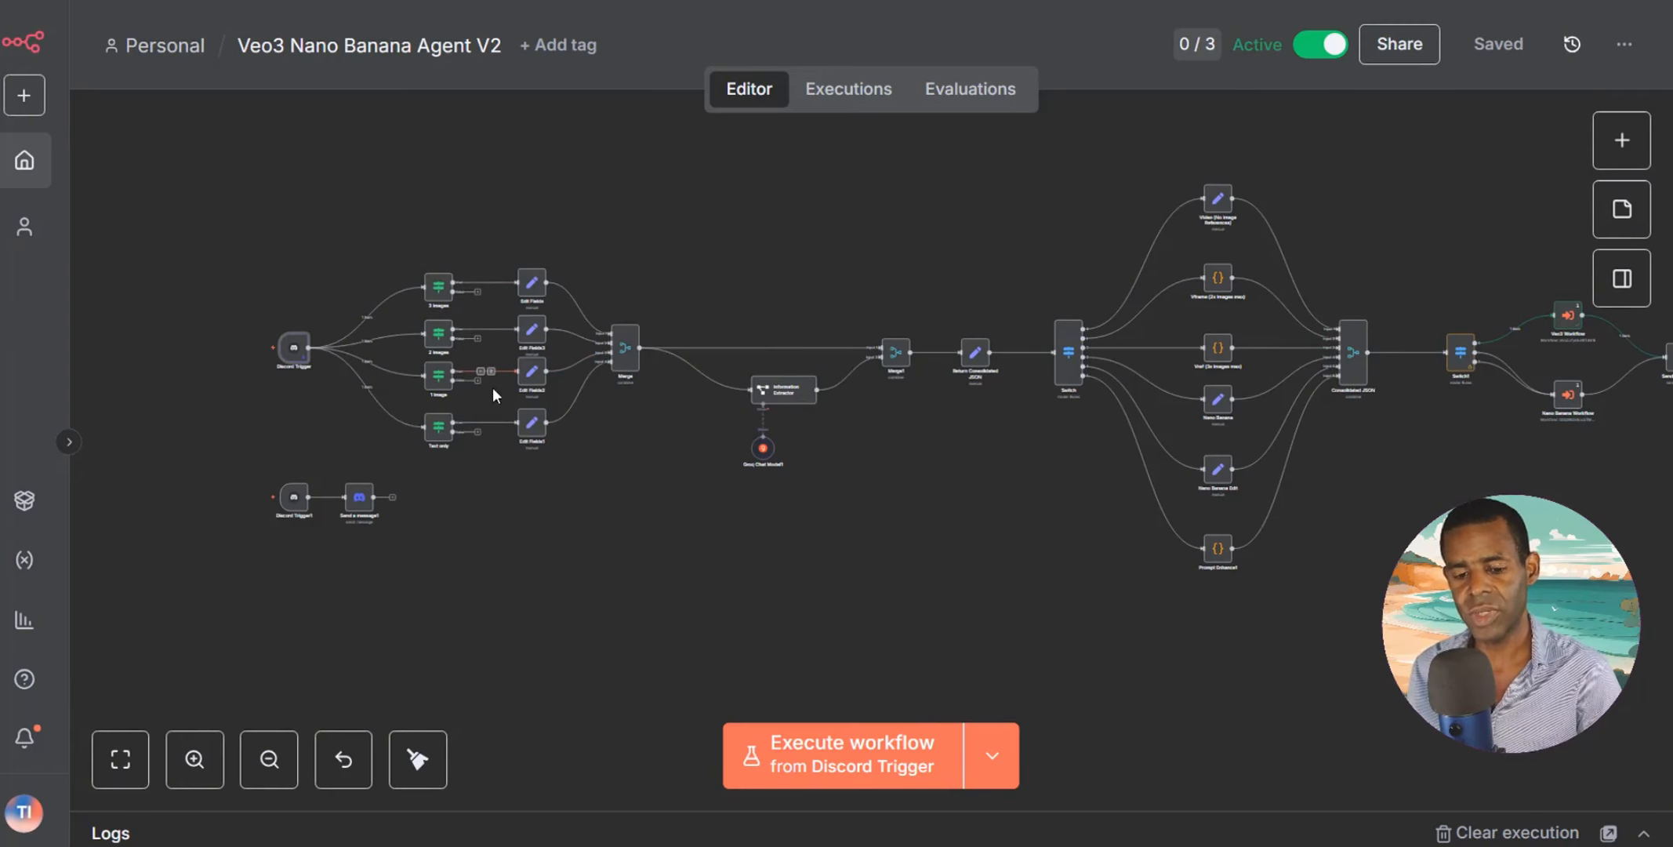
# Examine the workflow's image-count and text-only branches through Merge to the Information Extractor.
pyautogui.scroll(5, 426, 474)
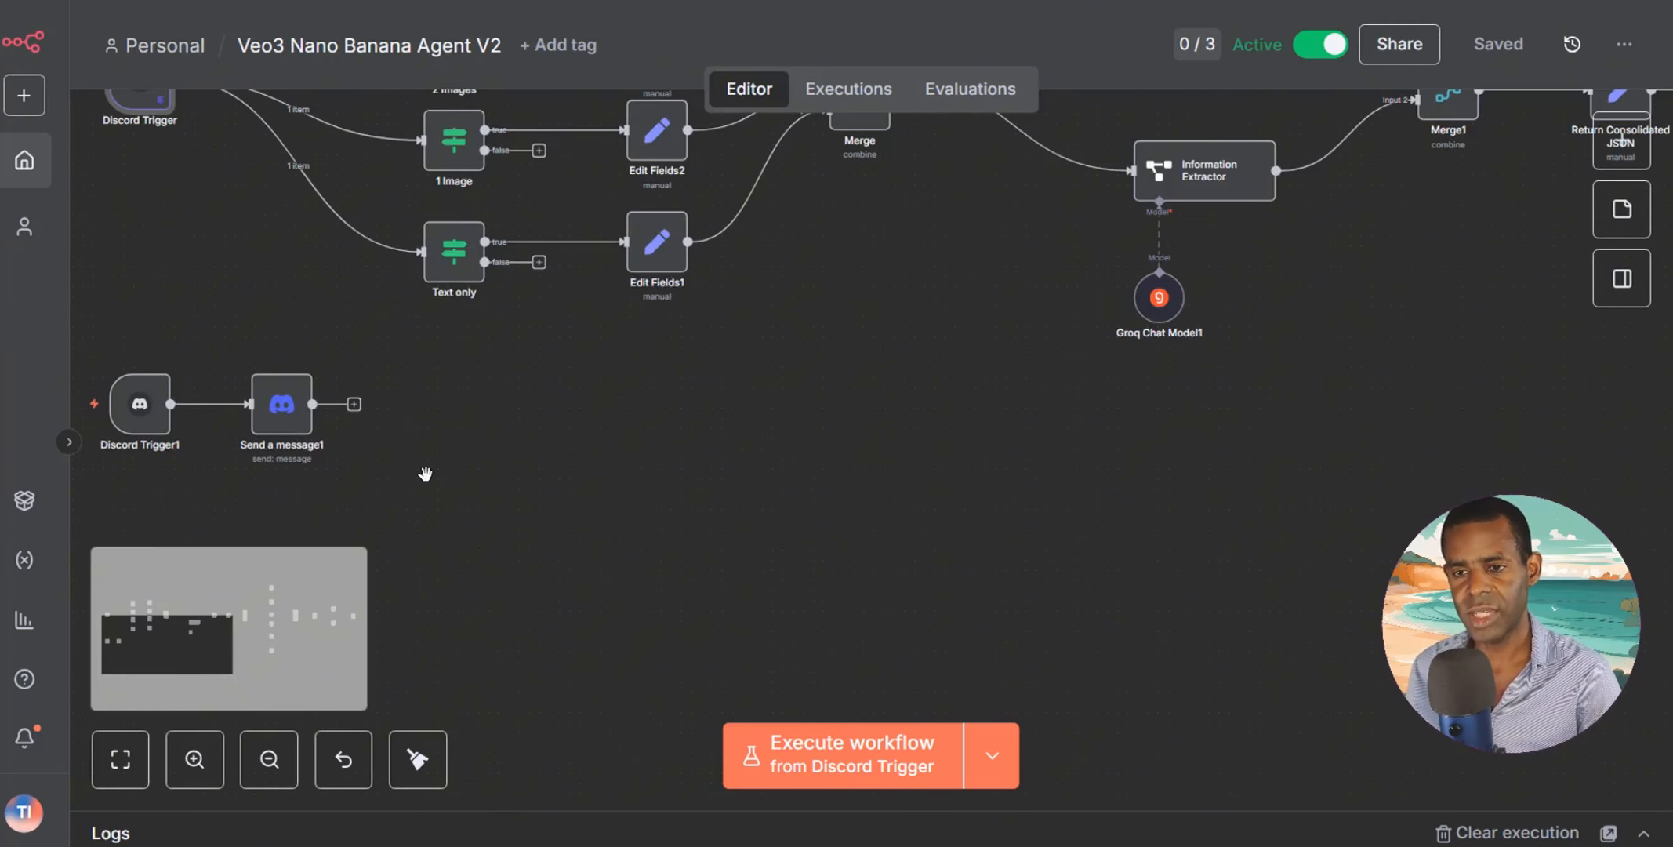
pyautogui.scroll(5, 459, 347)
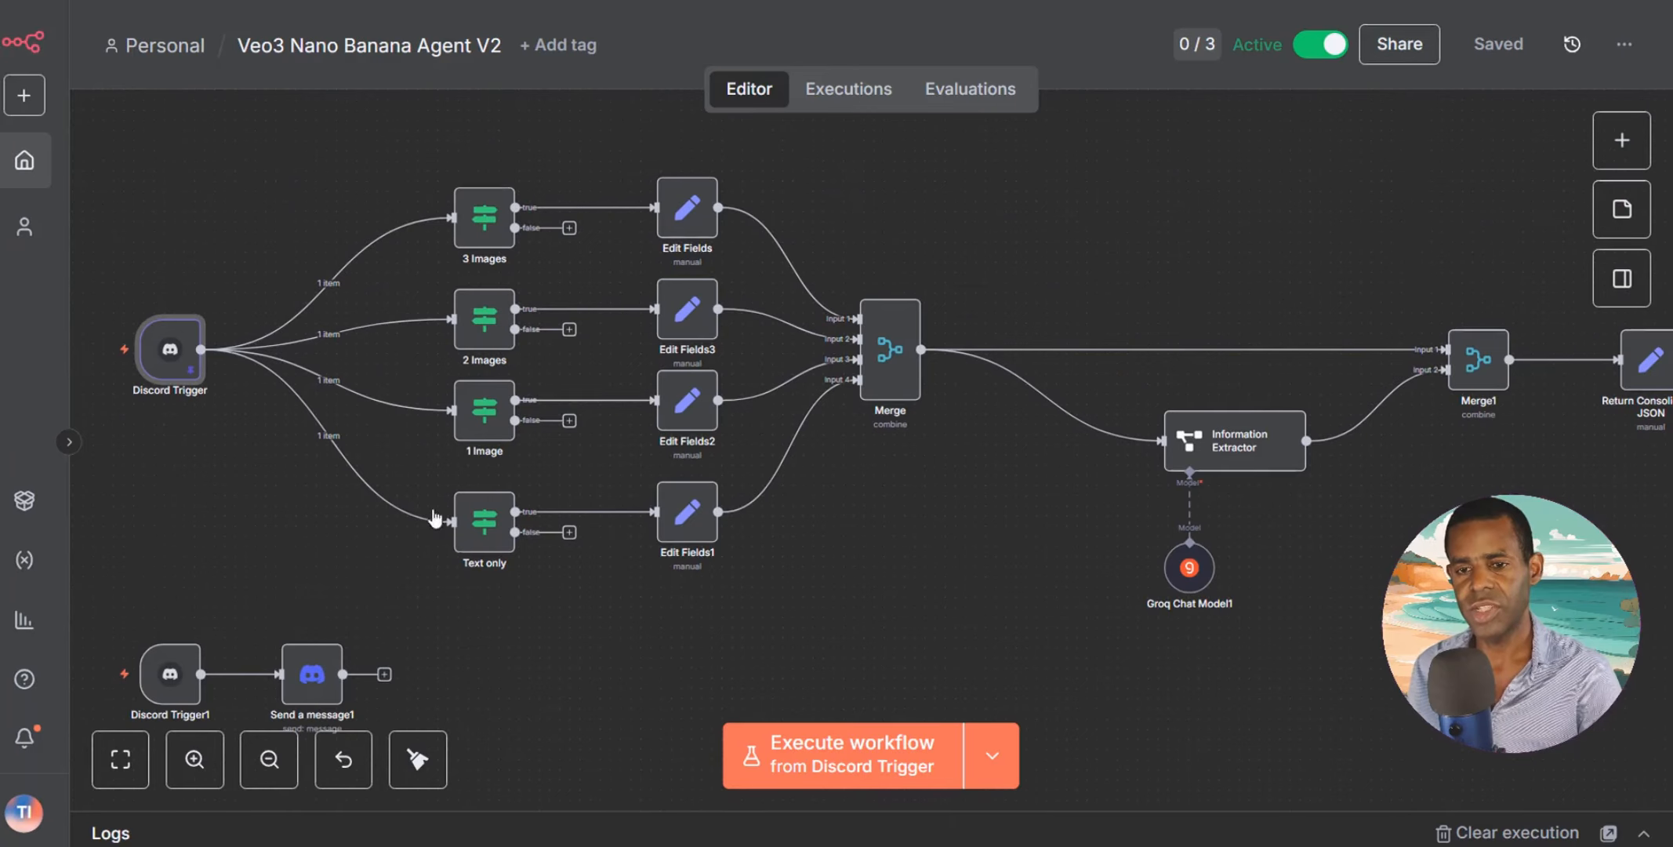
pyautogui.moveTo(798, 435)
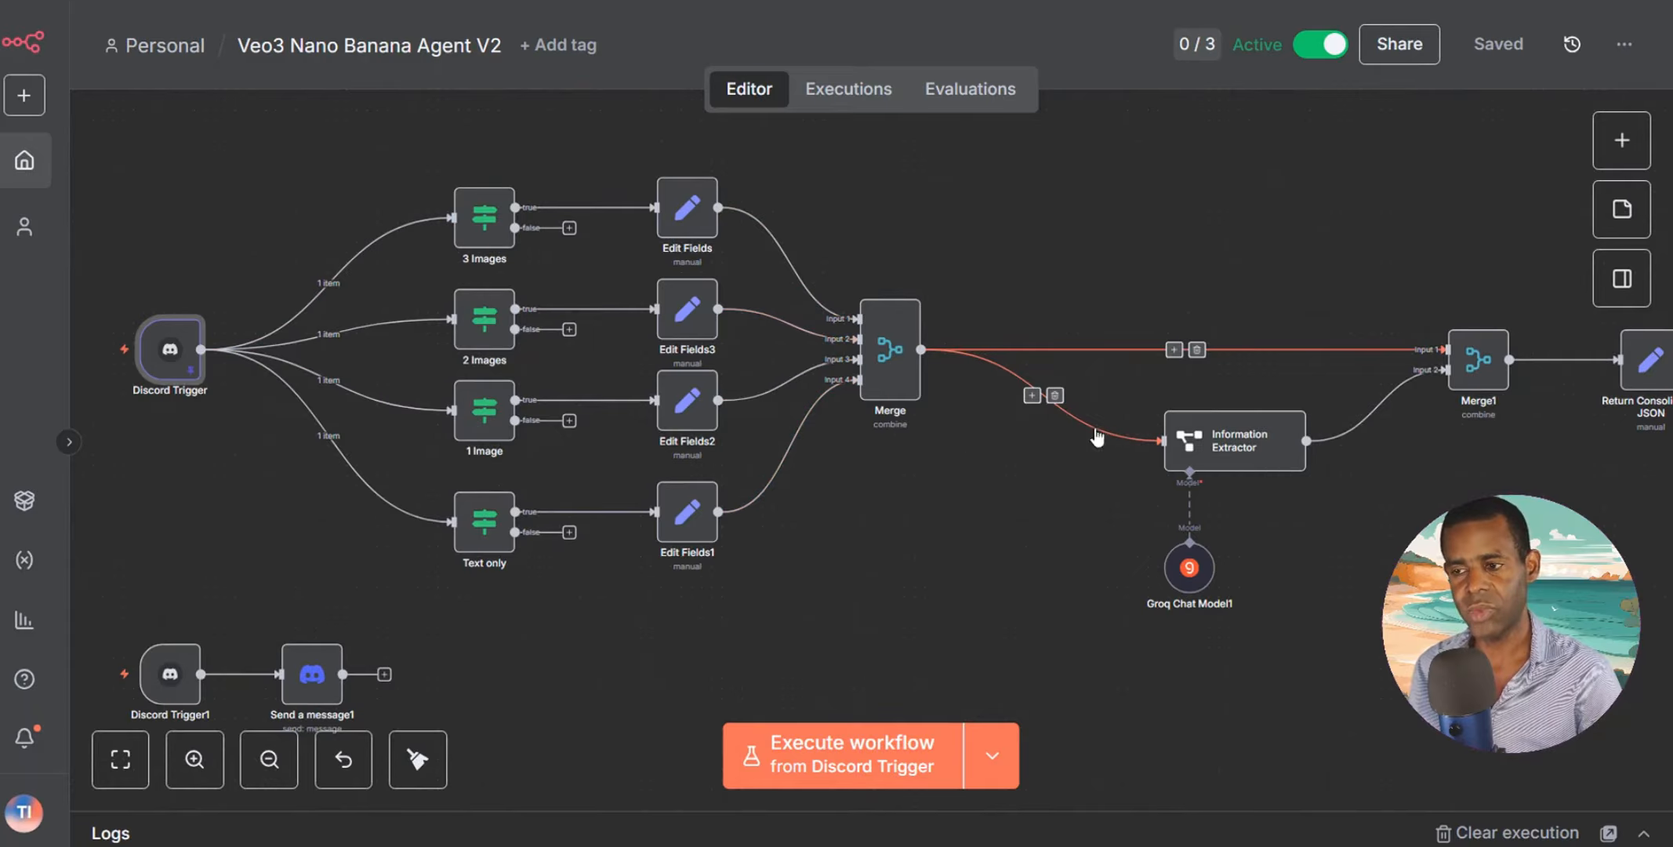
pyautogui.hscroll(5, 1211, 510)
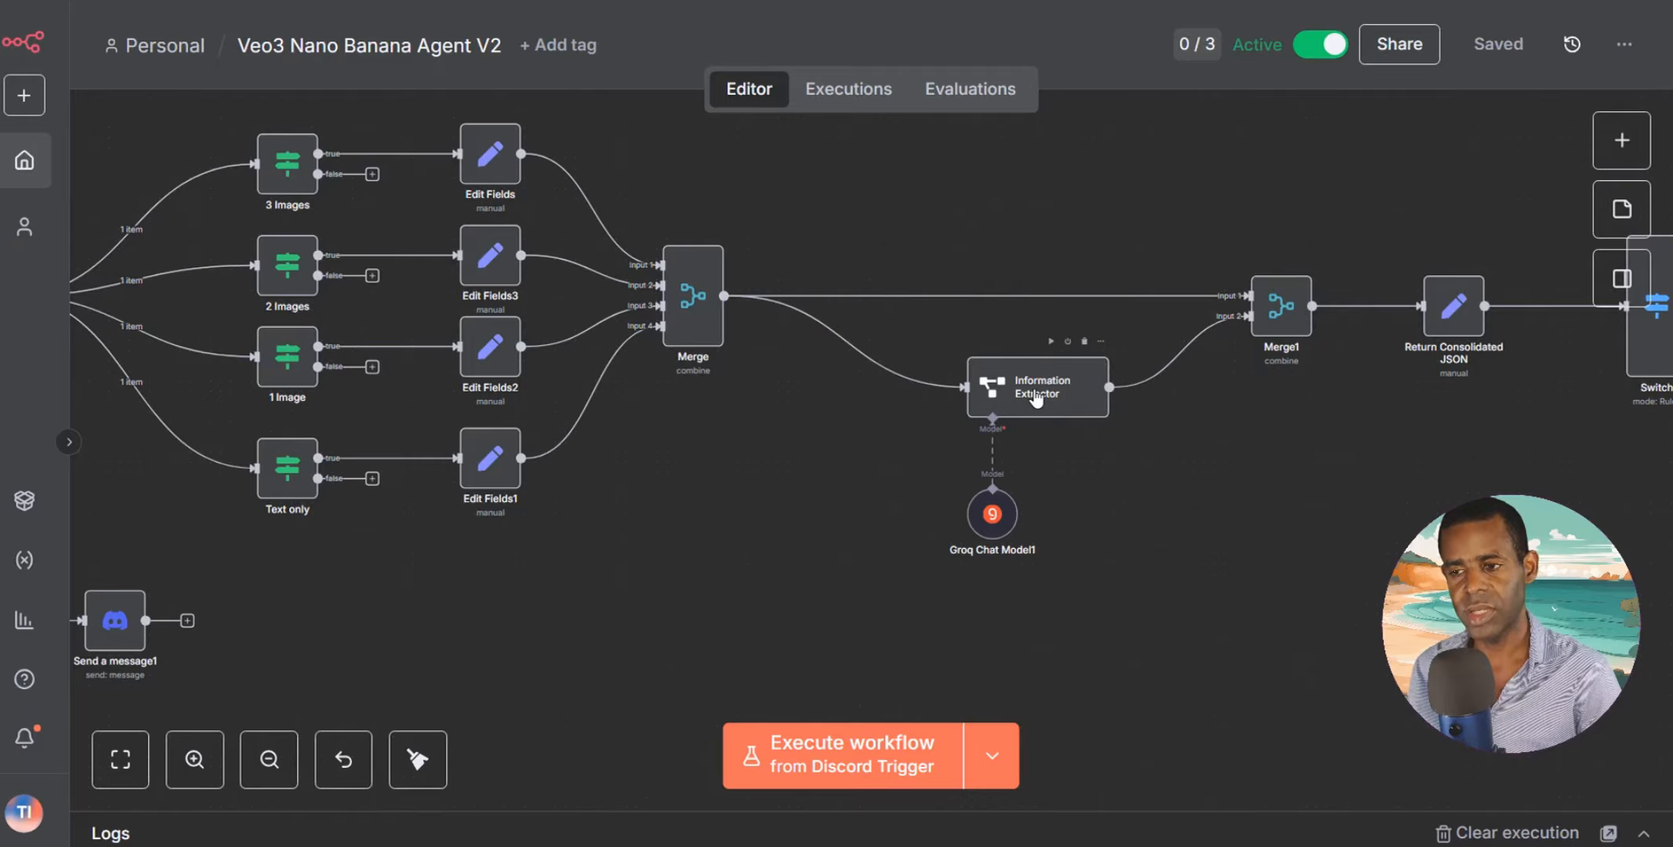
# Follow the workflow from the Switch through its video and Nano Banana routes to the Veo3 and Nano Banana sub-workflows.
pyautogui.moveTo(1302, 433); pyautogui.dragTo(790, 441)
pyautogui.moveTo(931, 514); pyautogui.dragTo(622, 580)
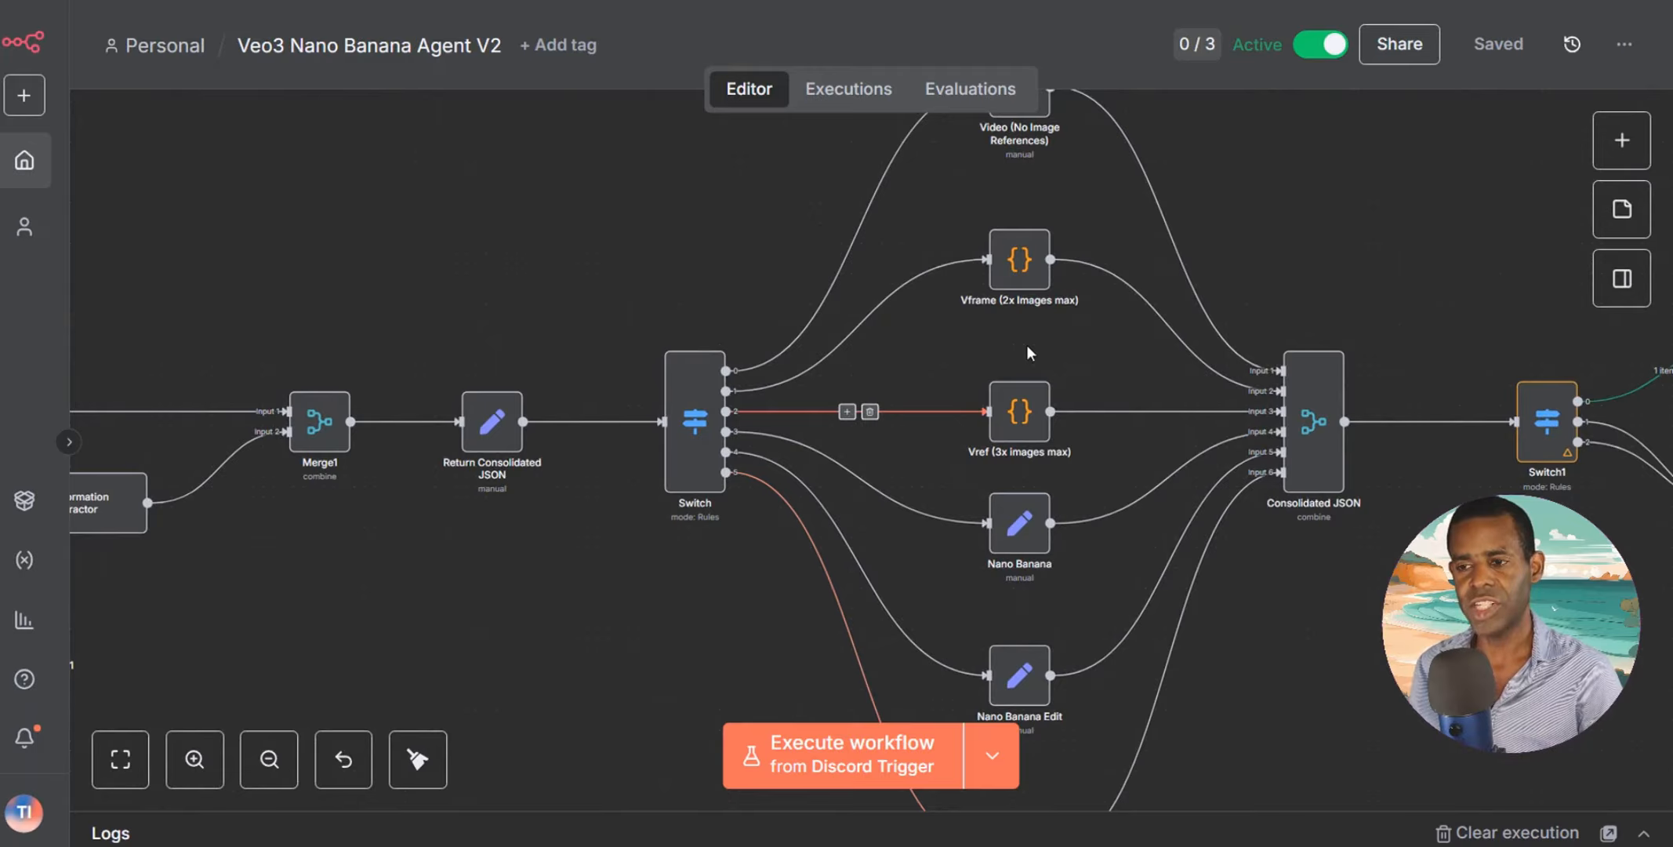
pyautogui.scroll(2, 1026, 344)
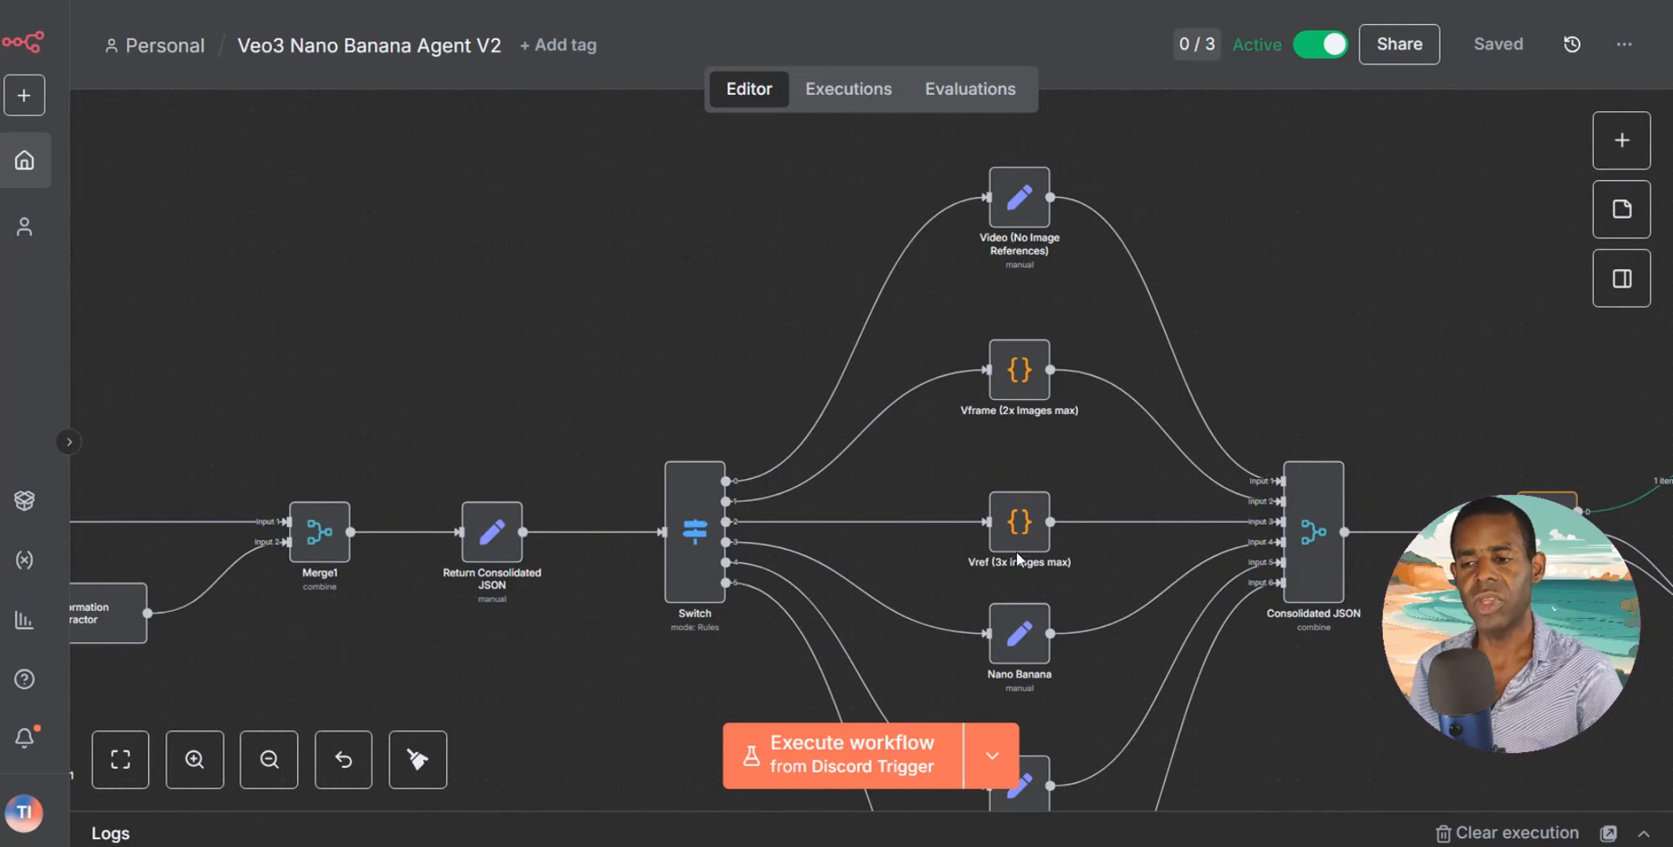
pyautogui.scroll(-3, 1021, 541)
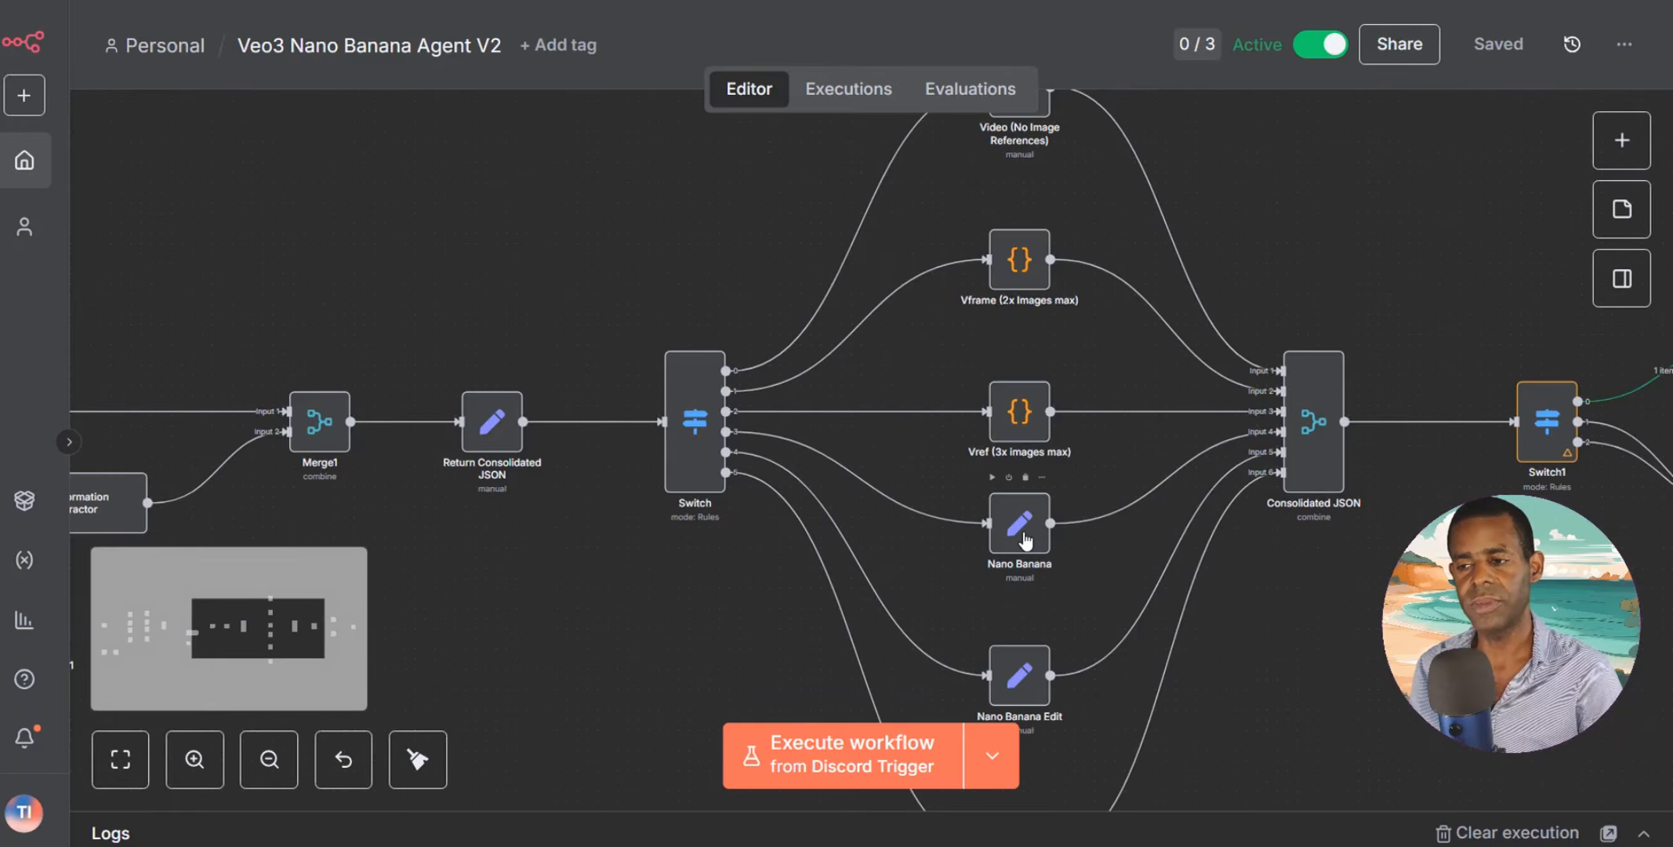
pyautogui.hscroll(6, 1330, 564)
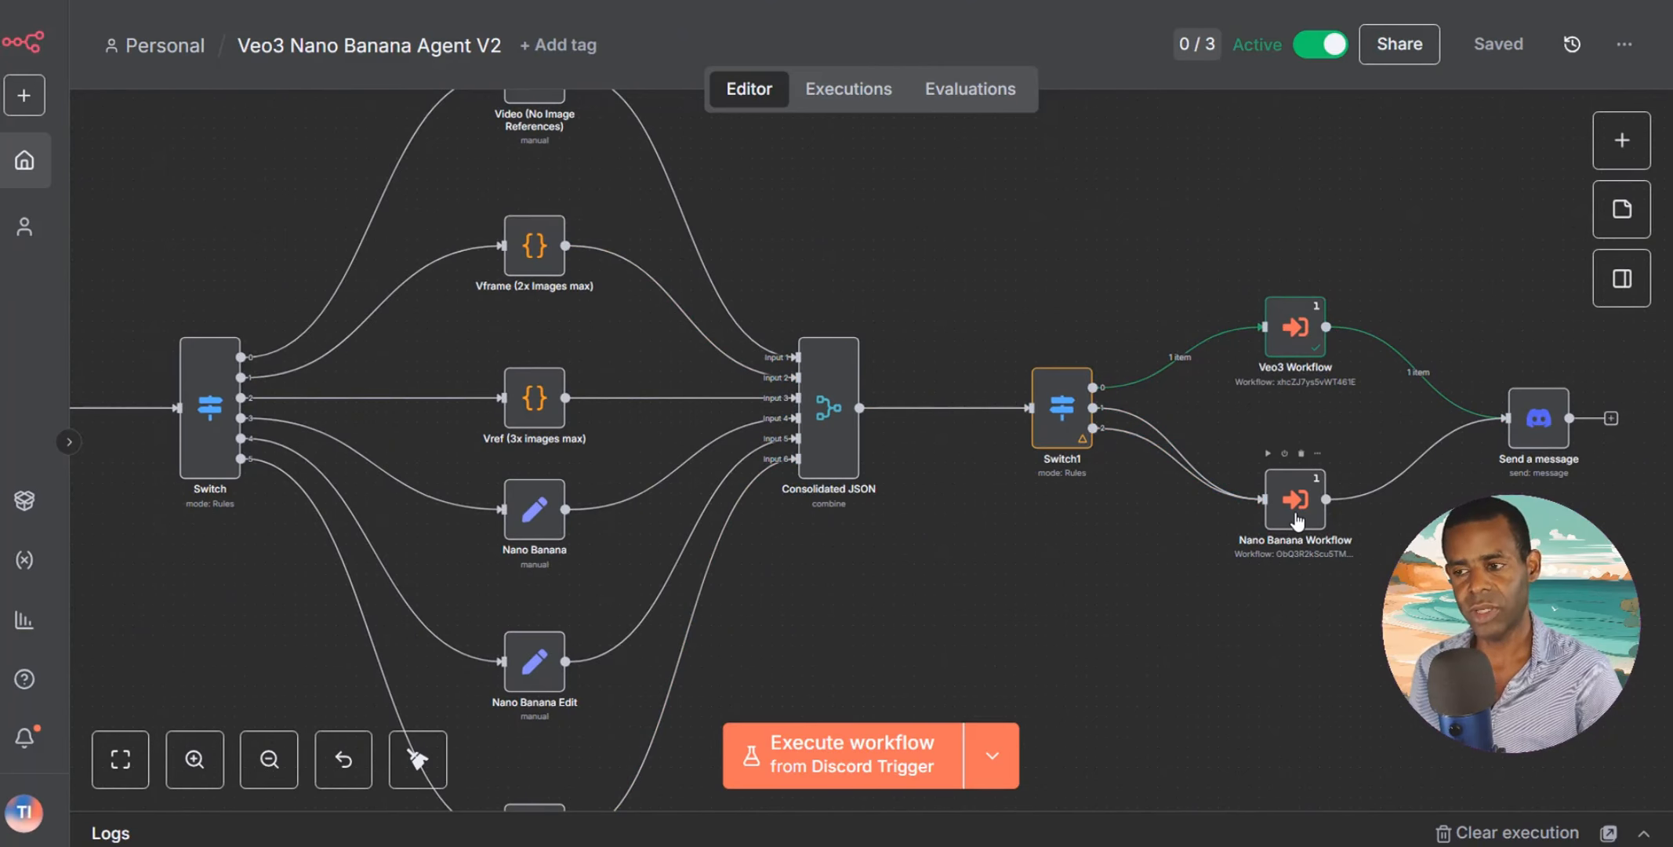
pyautogui.hscroll(10, 1056, 605)
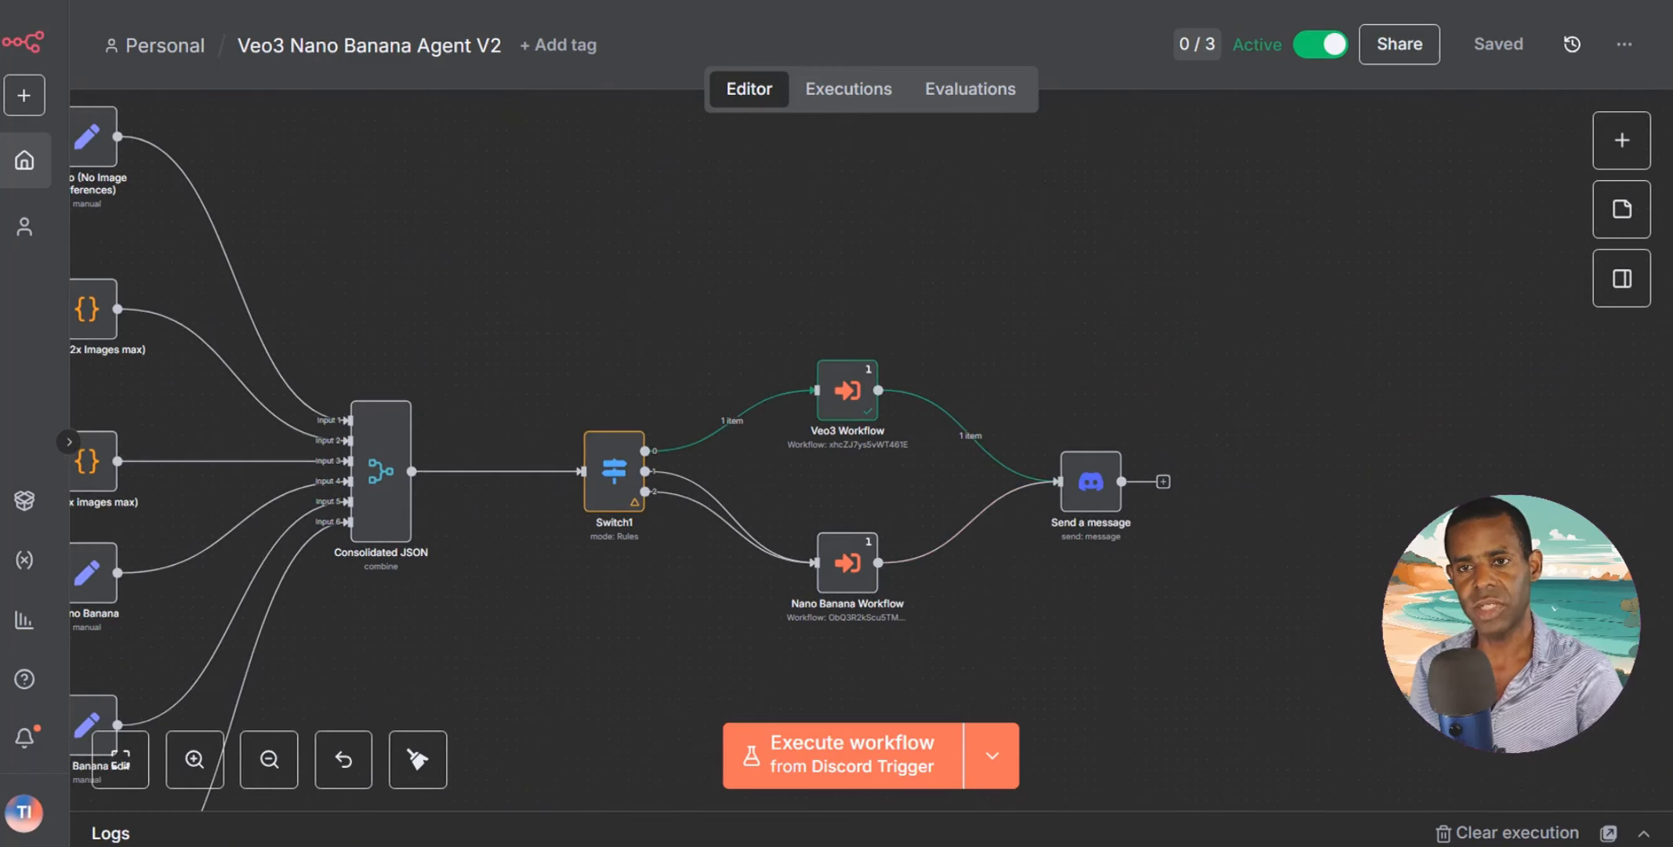
# Switch to Discord and review the Nomad Offroad reference image and the bot's video reply in the general channel.
pyautogui.hotkey('alt', 'Tab')
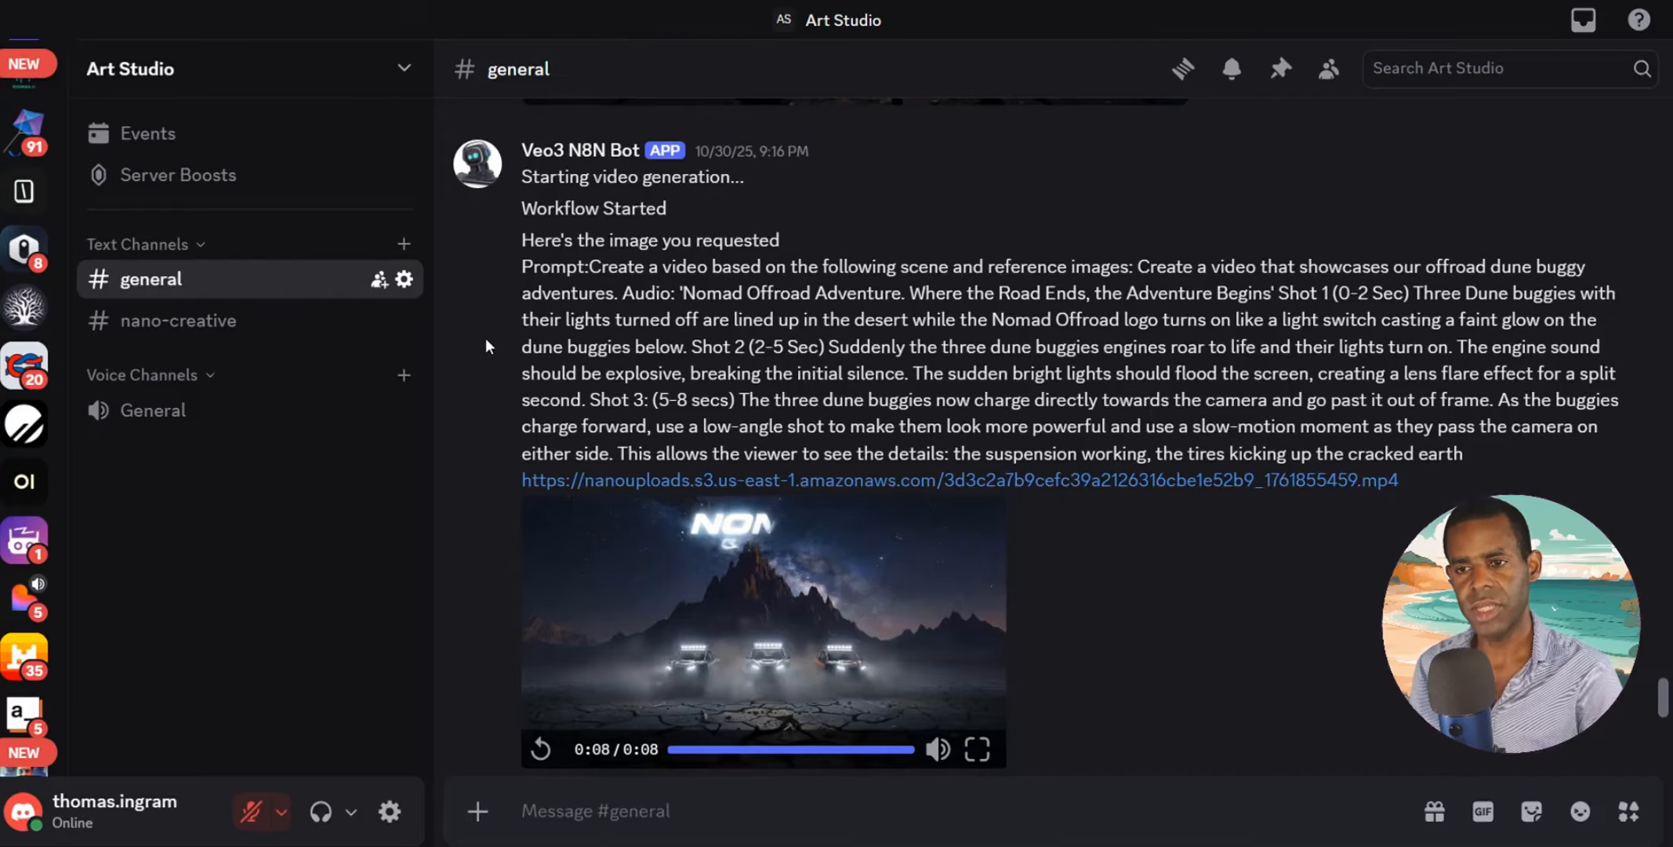
pyautogui.scroll(5, 561, 327)
pyautogui.scroll(3, 562, 328)
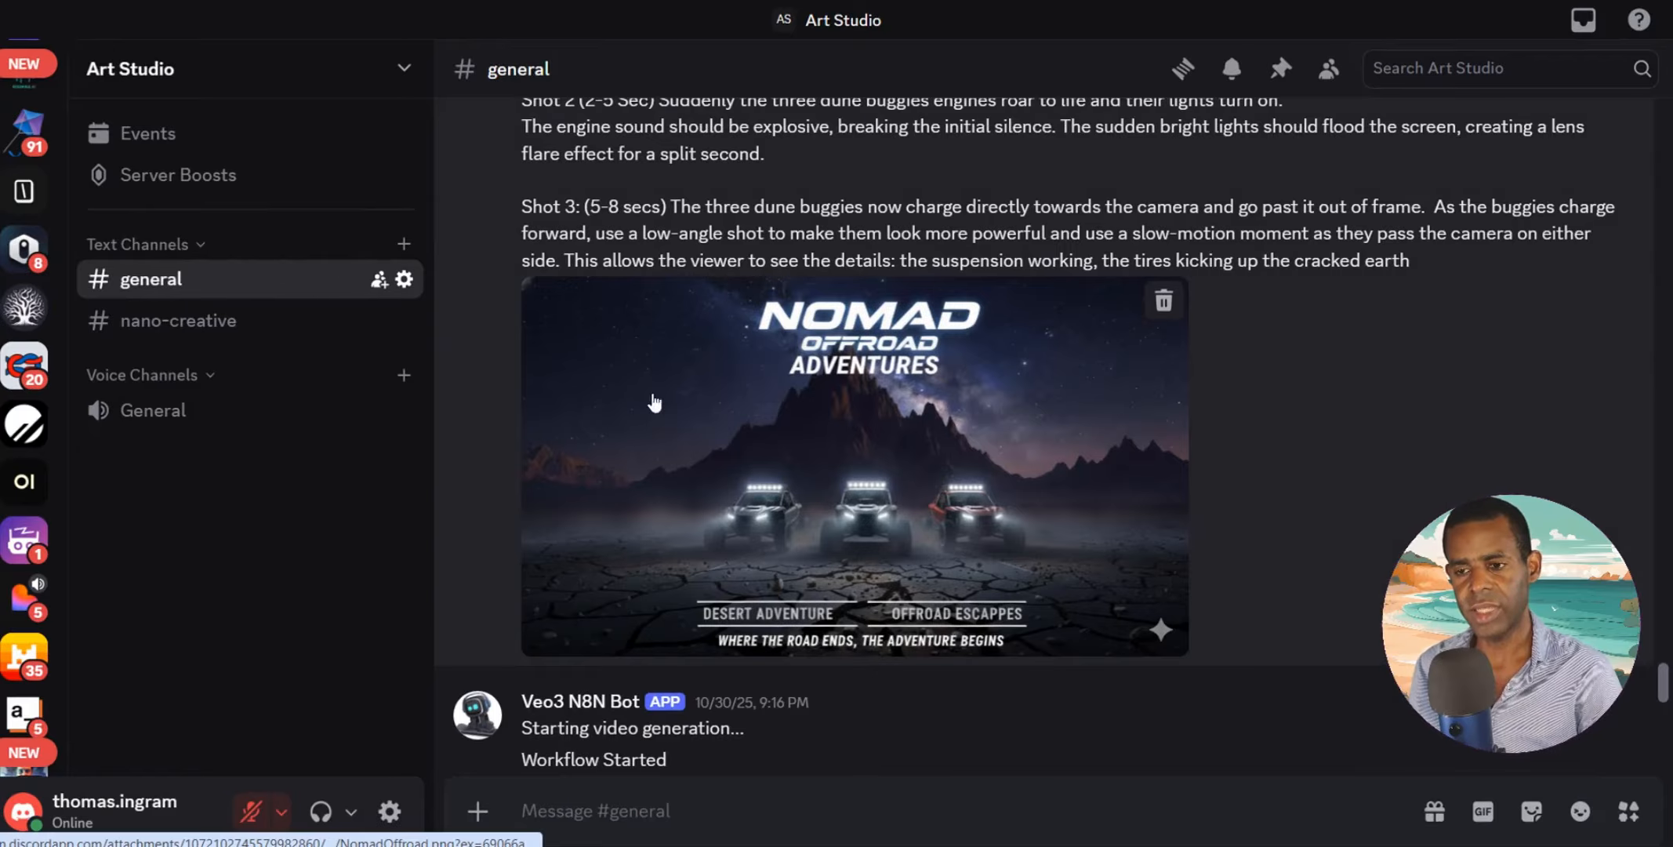
pyautogui.scroll(-3, 713, 438)
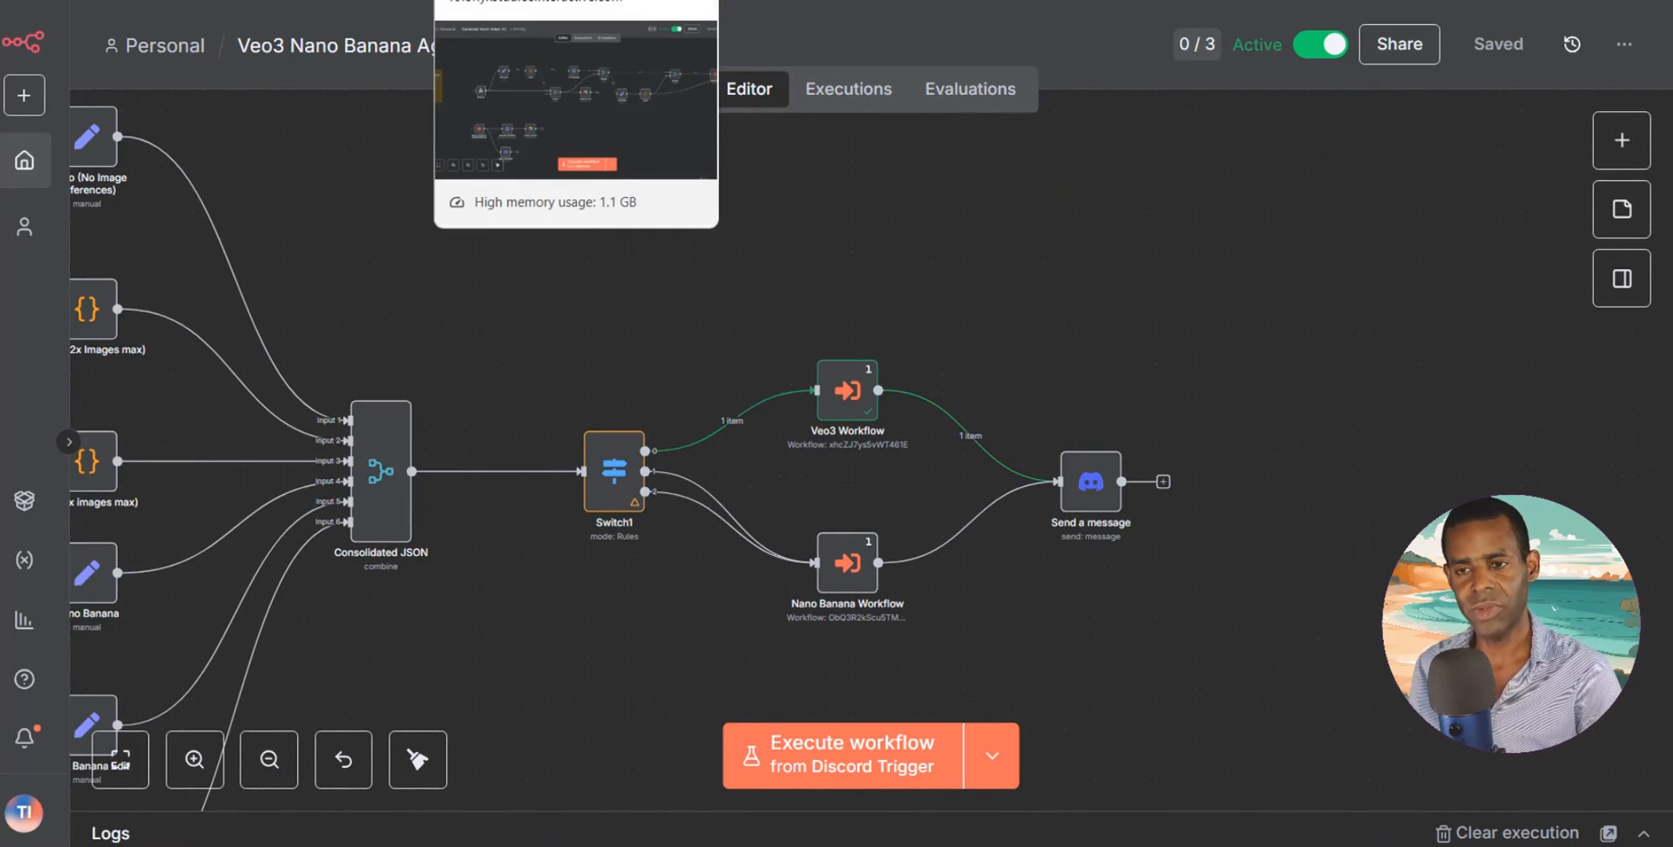
# Switch to the Generate Veo3 Video V2 workflow in n8n and examine its sub-workflow trigger and webhook paths up to the final Discord message.
pyautogui.click(577, 0)
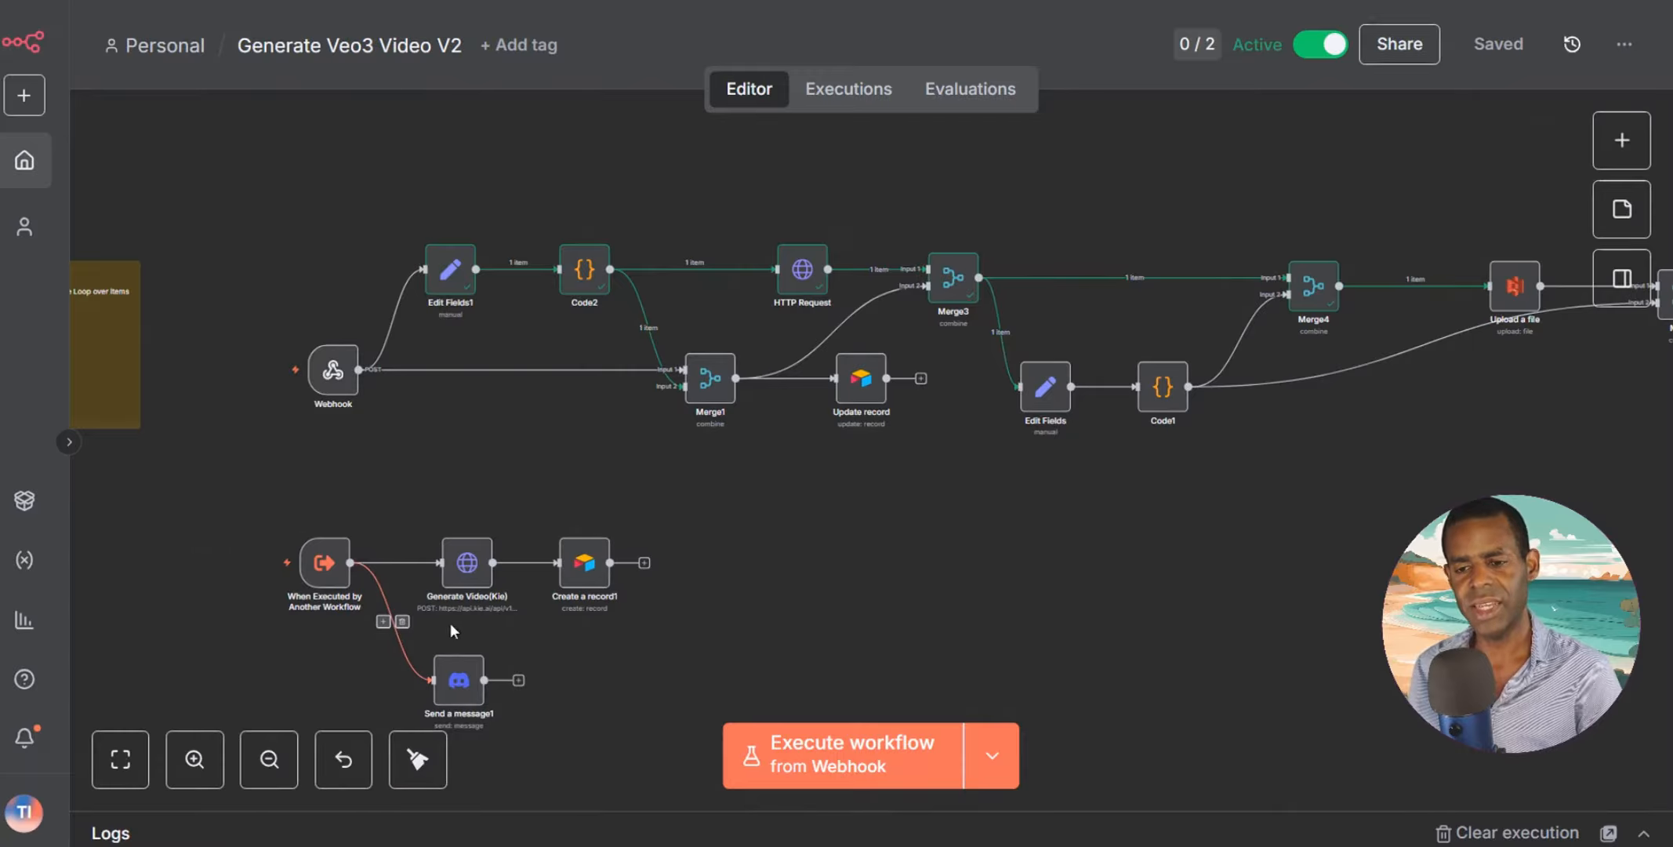
pyautogui.moveTo(558, 682); pyautogui.dragTo(645, 657)
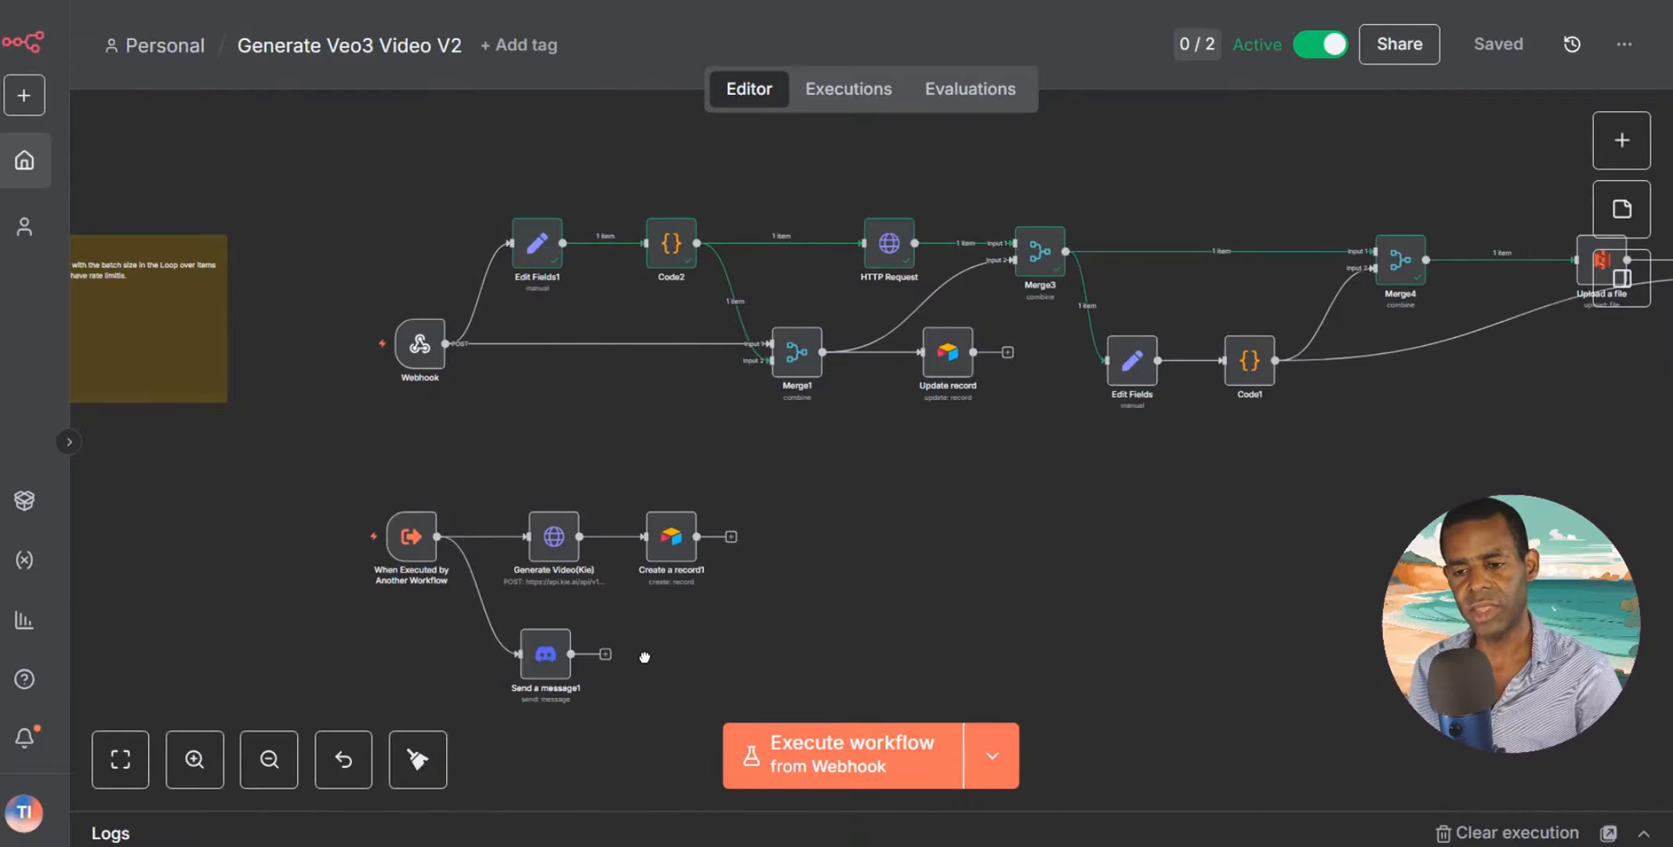
pyautogui.moveTo(543, 520)
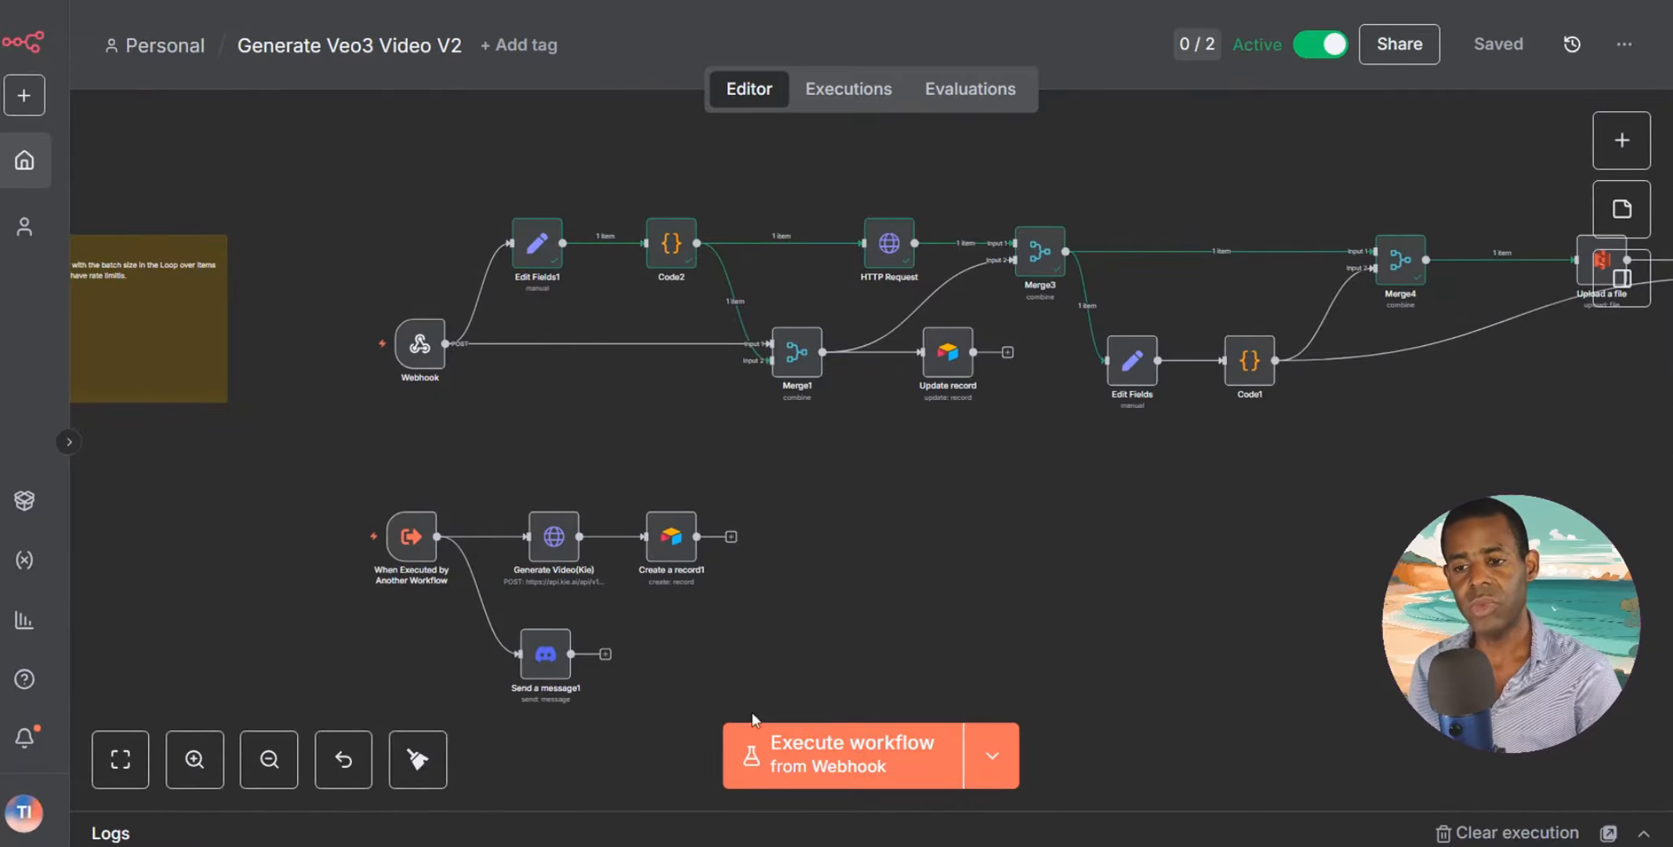
pyautogui.moveTo(404, 537)
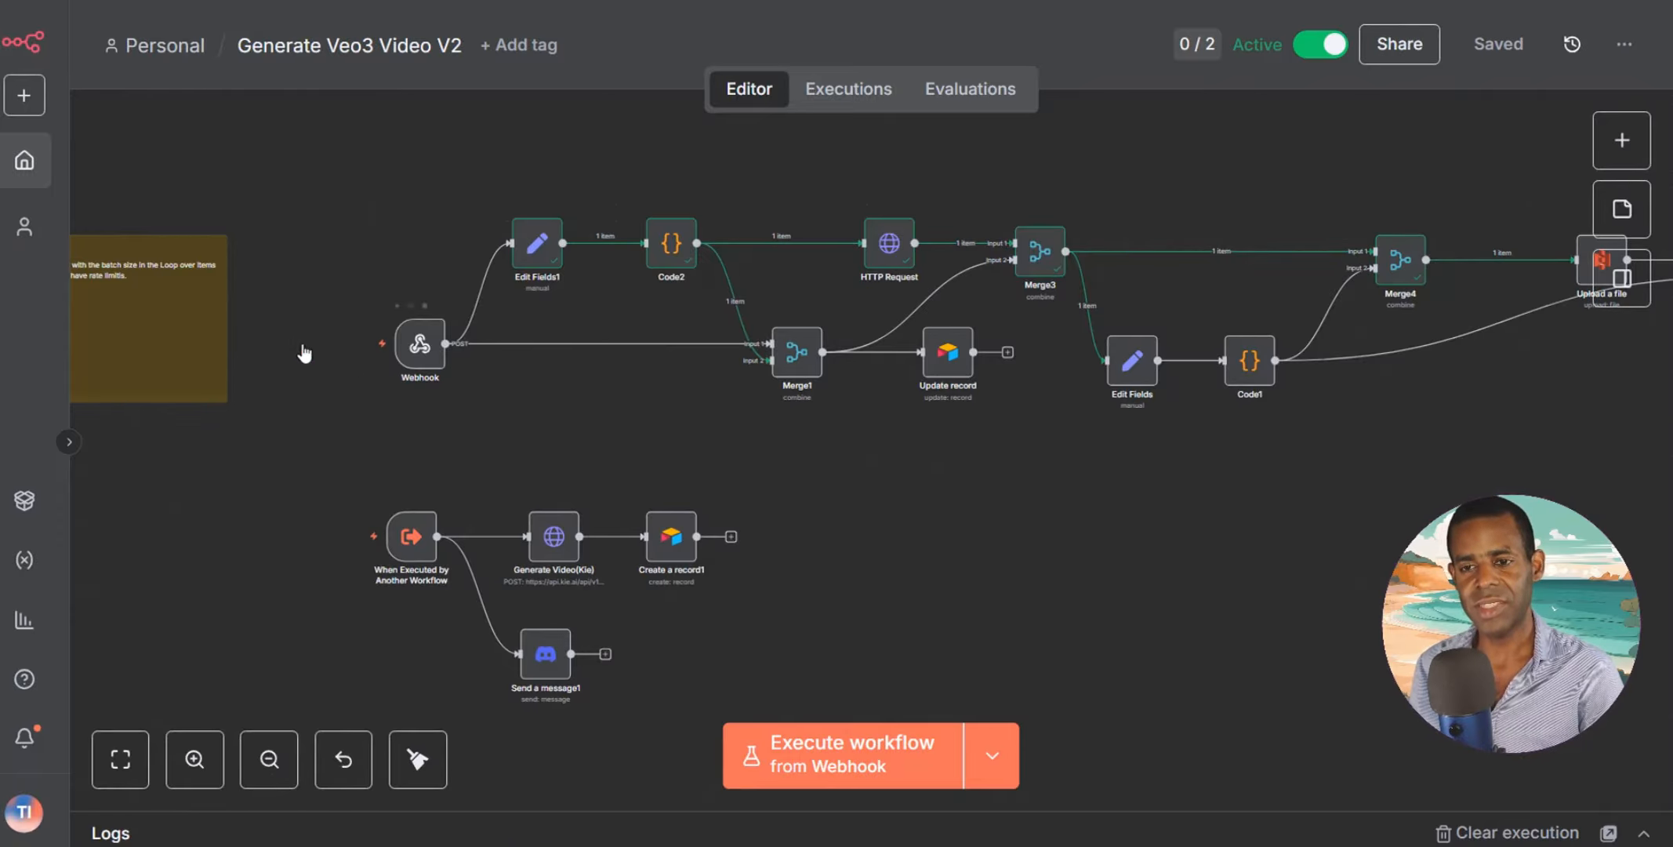
pyautogui.moveTo(295, 345)
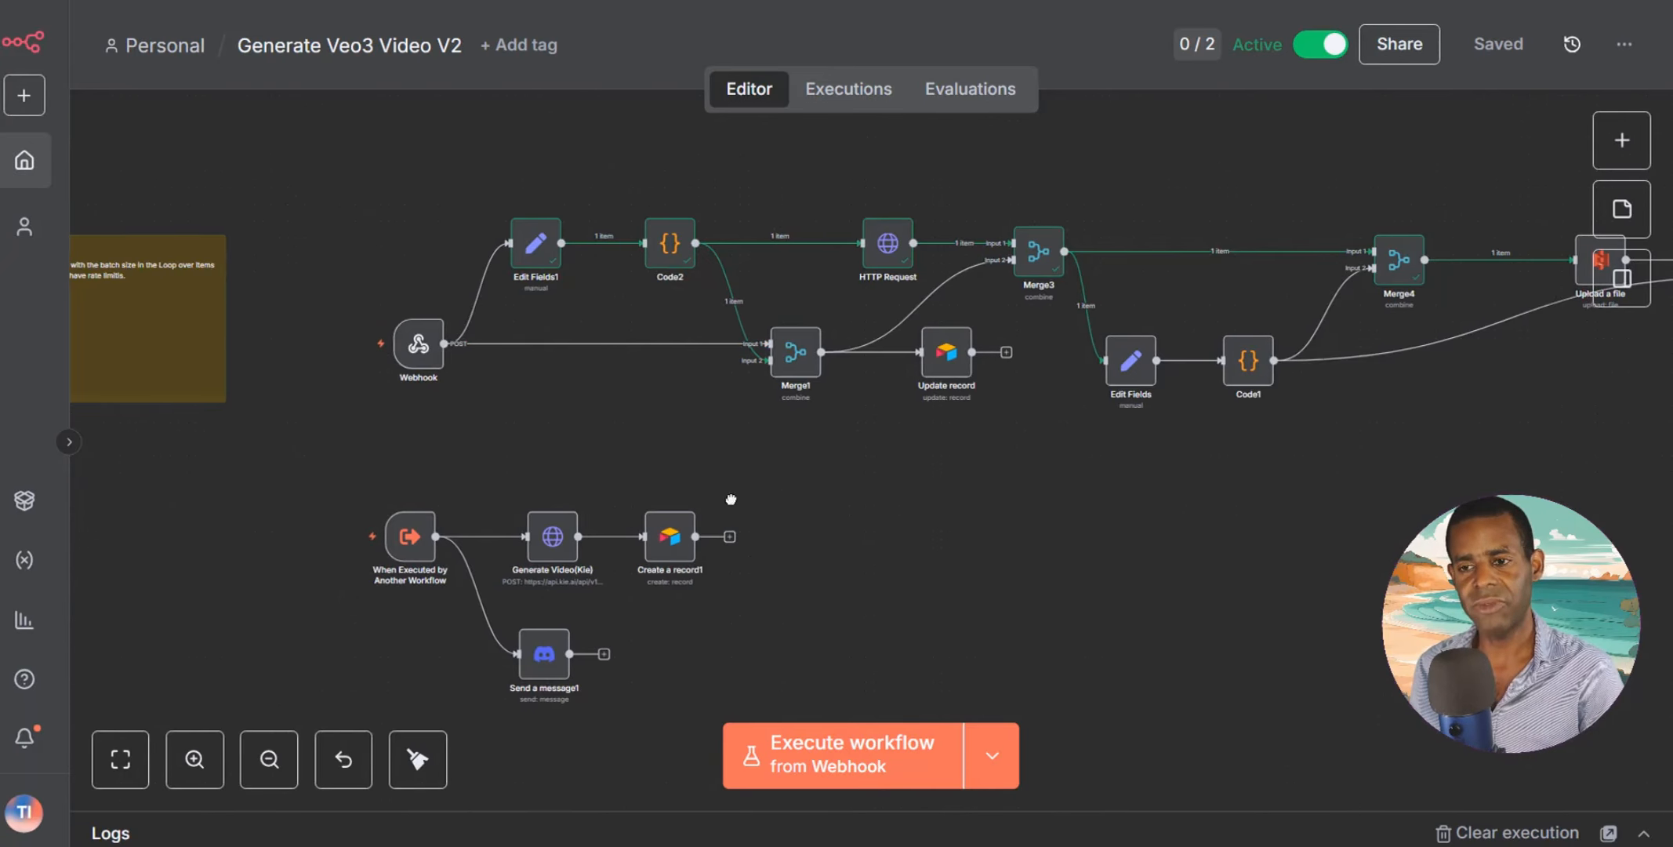
pyautogui.hscroll(5, 732, 496)
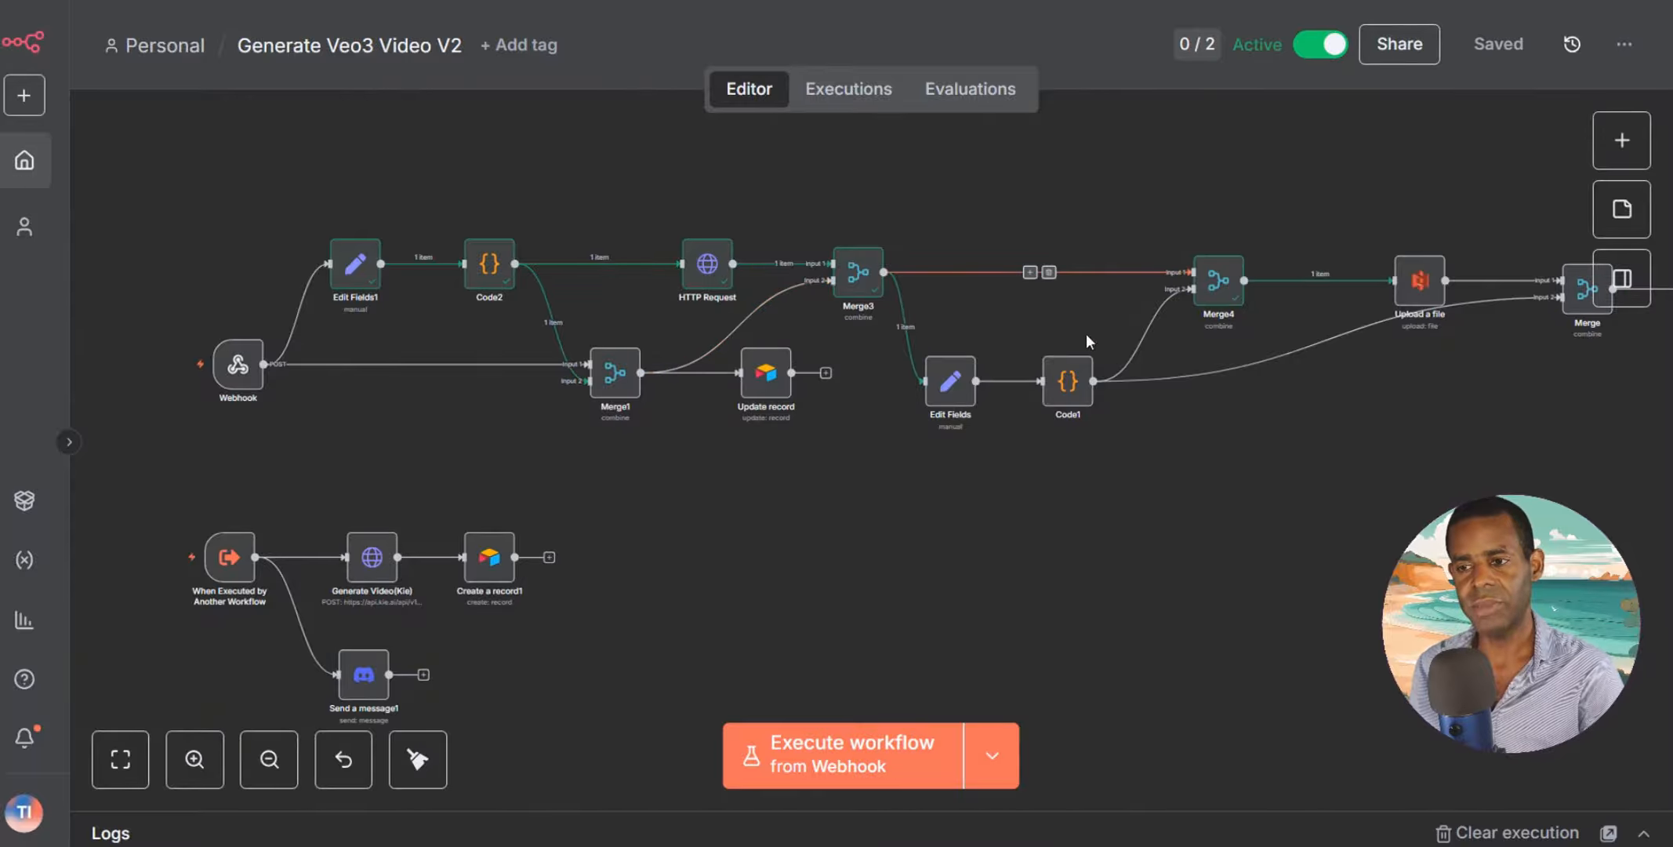
pyautogui.hscroll(5, 1301, 376)
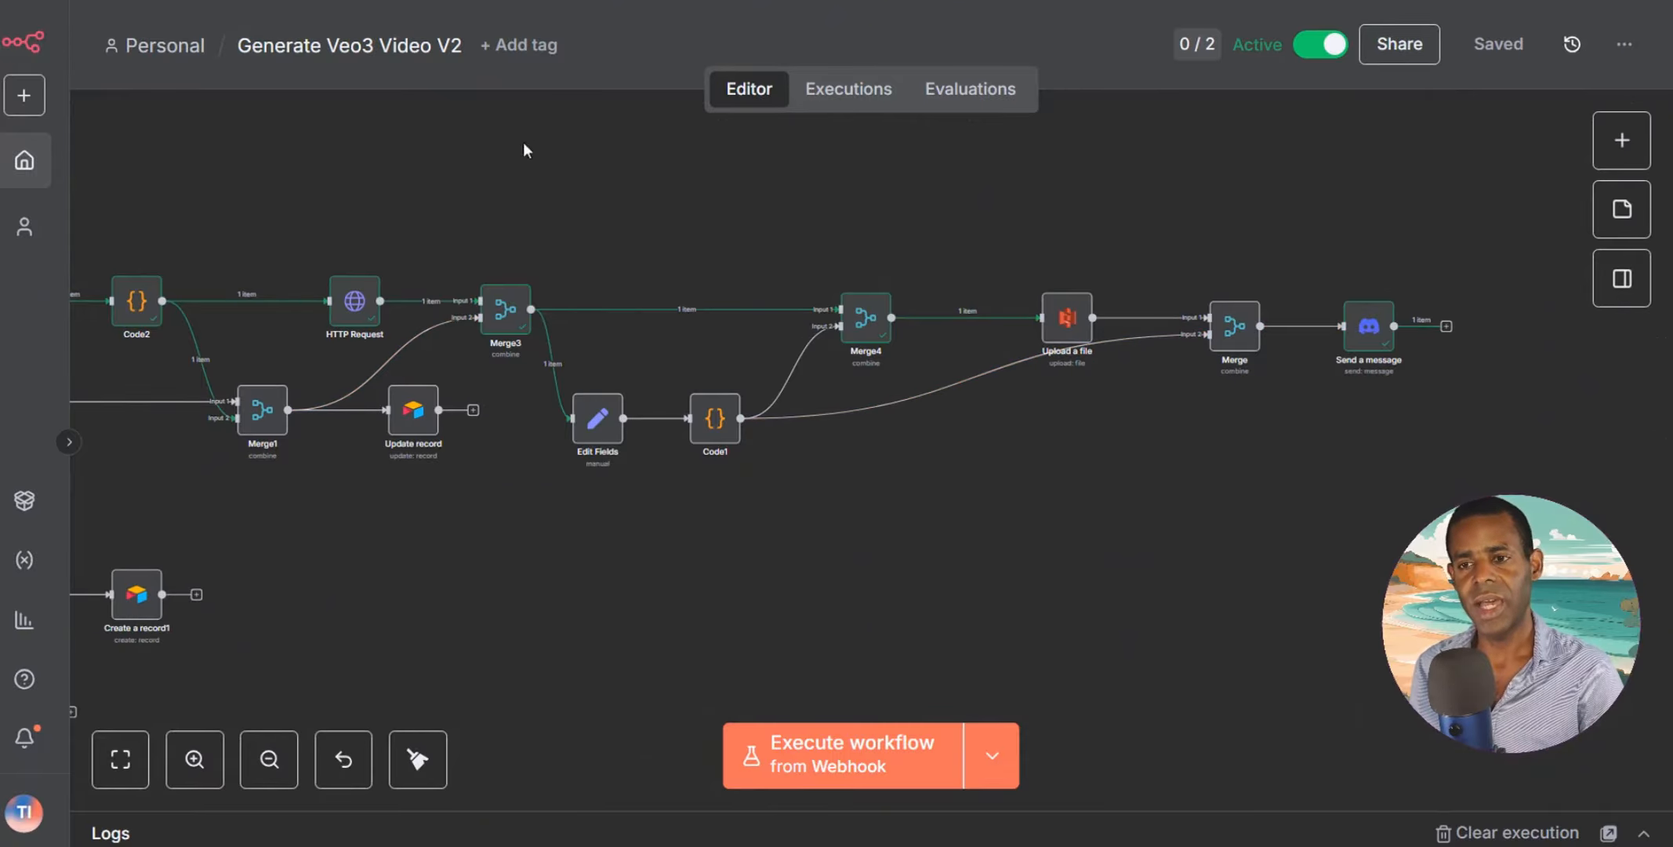
pyautogui.hscroll(-5, 781, 249)
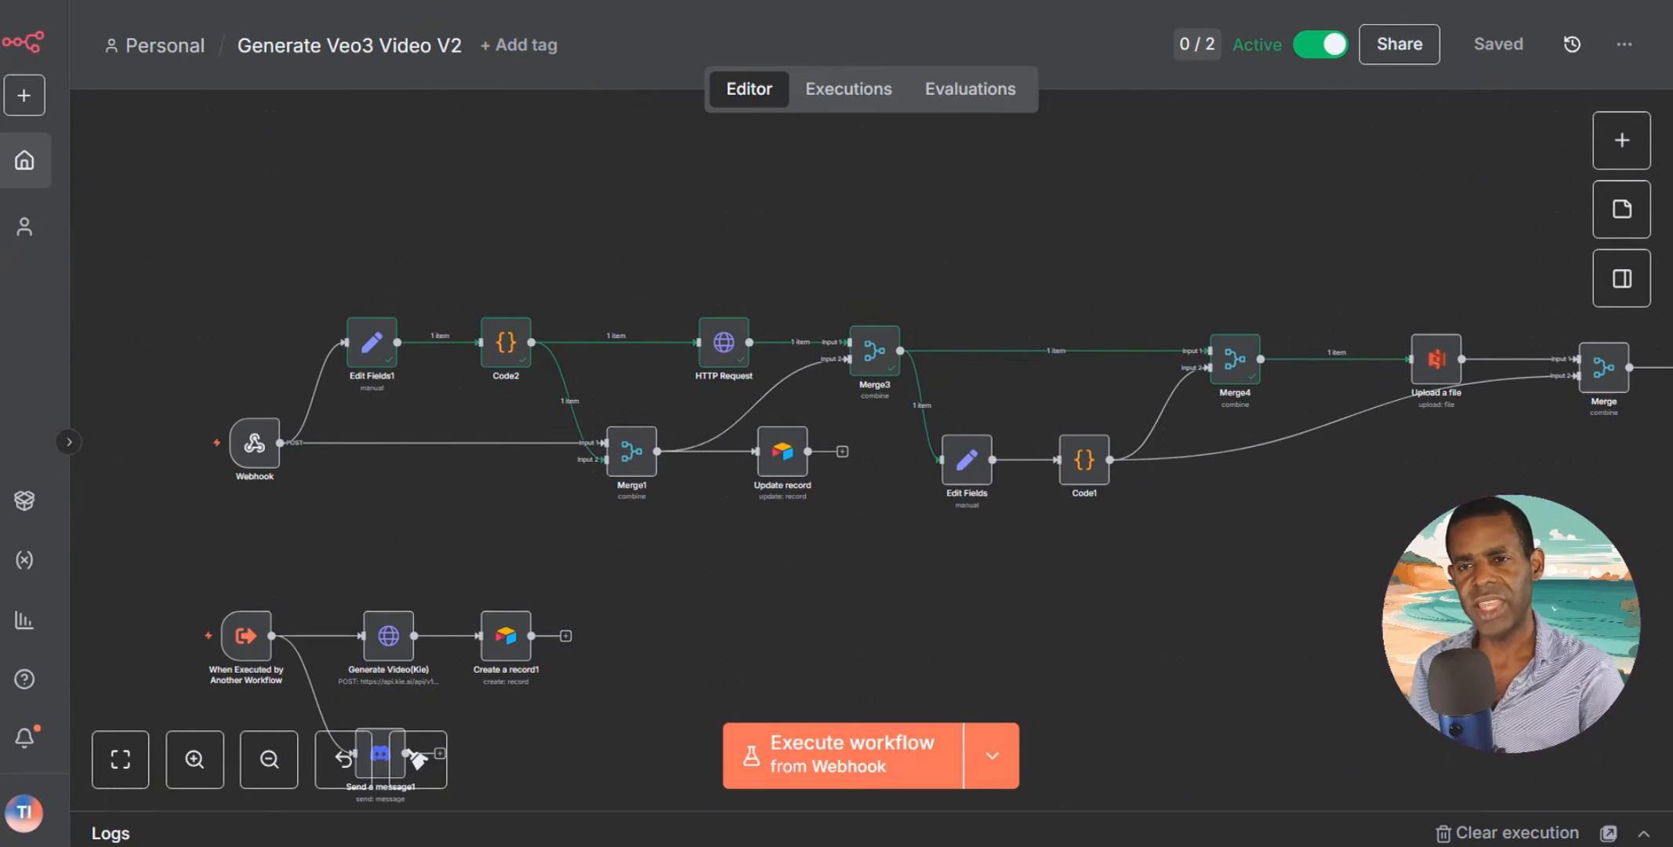
# Return to the Veo3 Nano Banana Agent V2 workflow and trace it back to the two Discord triggers.
pyautogui.click(463, 1)
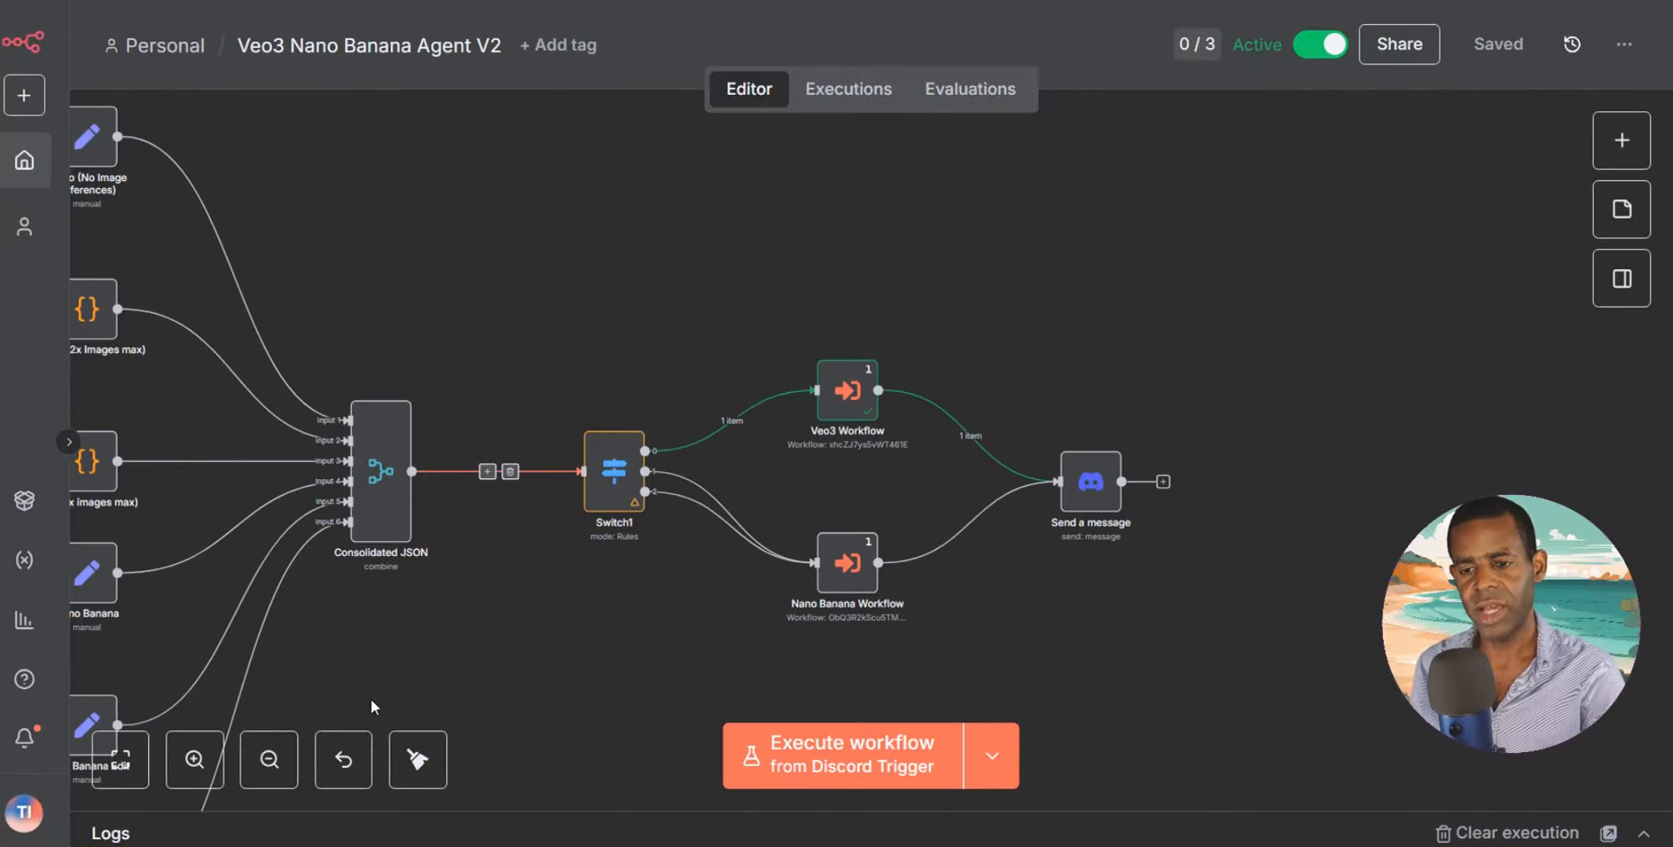
pyautogui.moveTo(560, 624); pyautogui.dragTo(1086, 519)
pyautogui.hscroll(-3, 1086, 519)
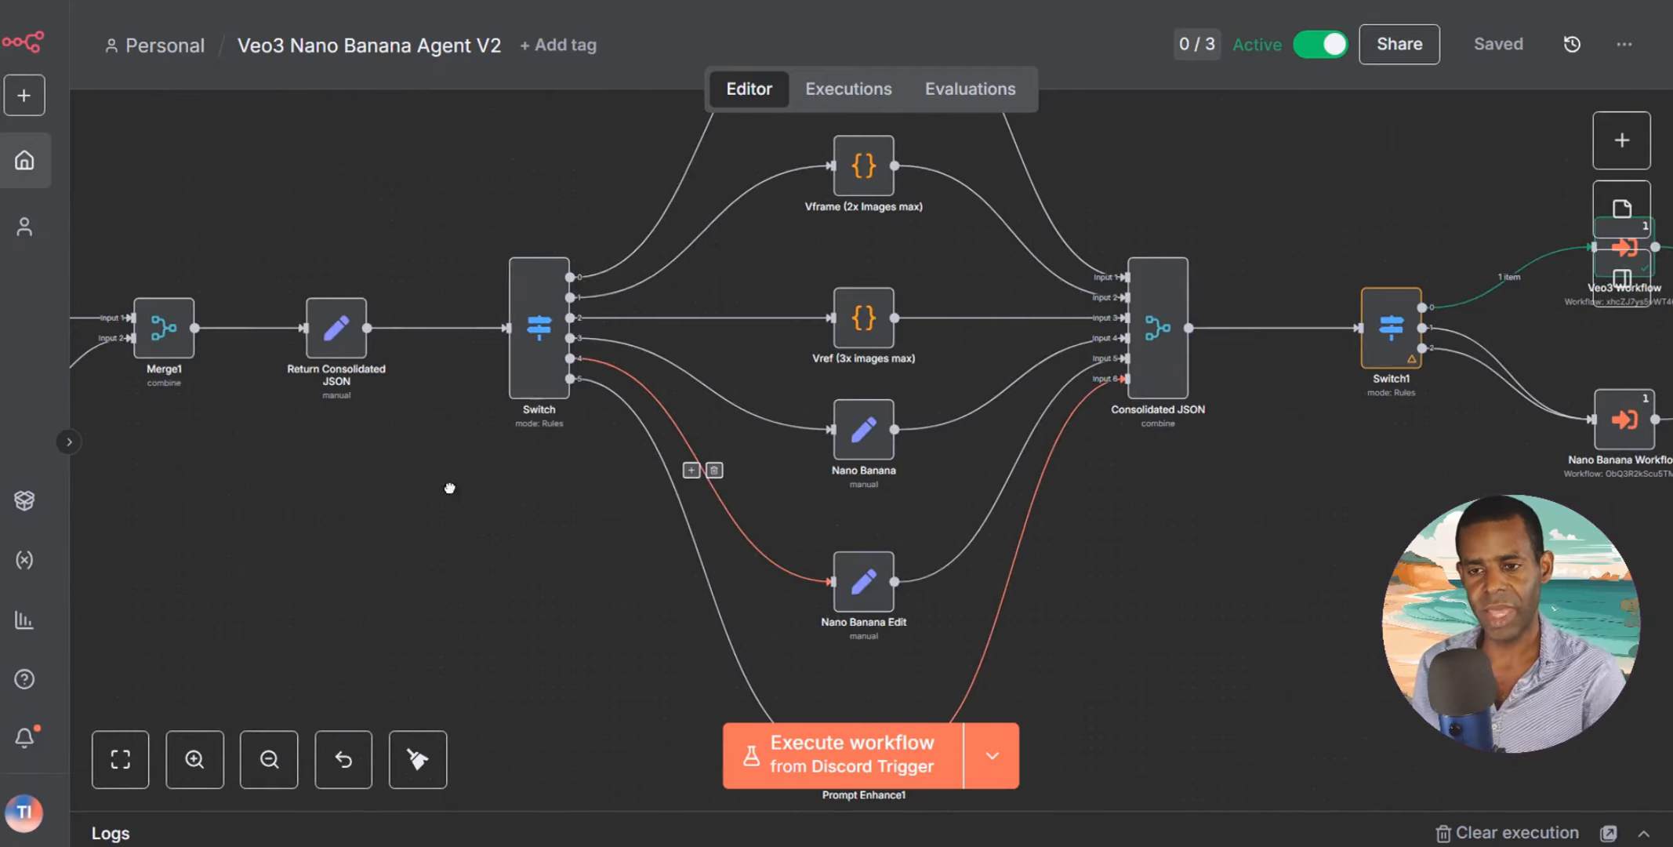
pyautogui.hscroll(-10, 447, 486)
pyautogui.hscroll(4, 963, 489)
pyautogui.moveTo(327, 504); pyautogui.dragTo(863, 468)
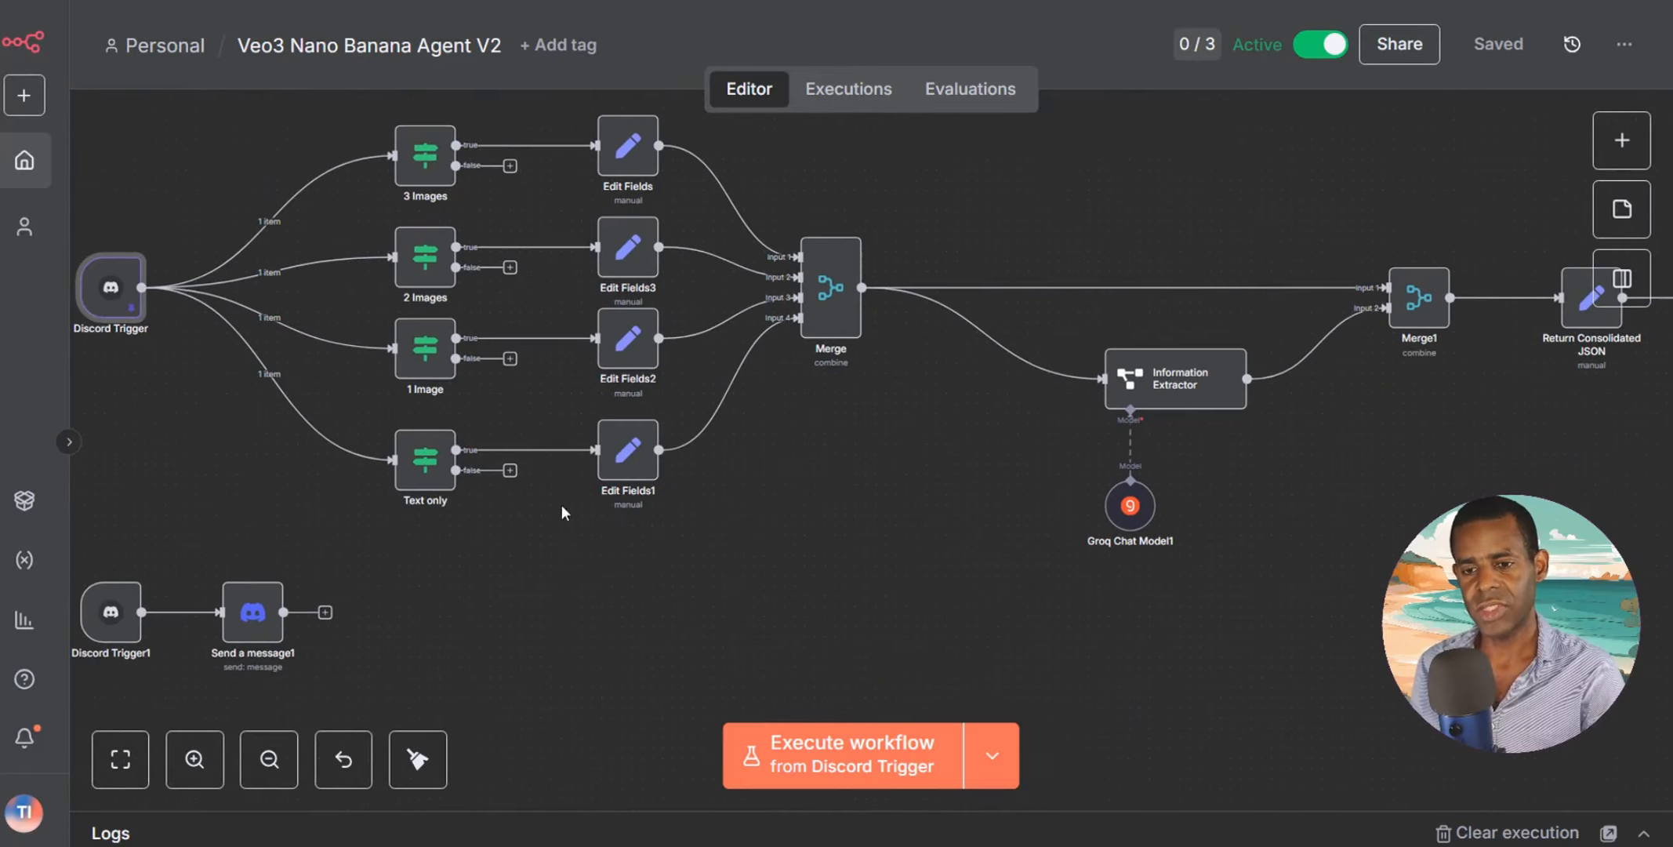
pyautogui.moveTo(112, 486); pyautogui.dragTo(573, 441)
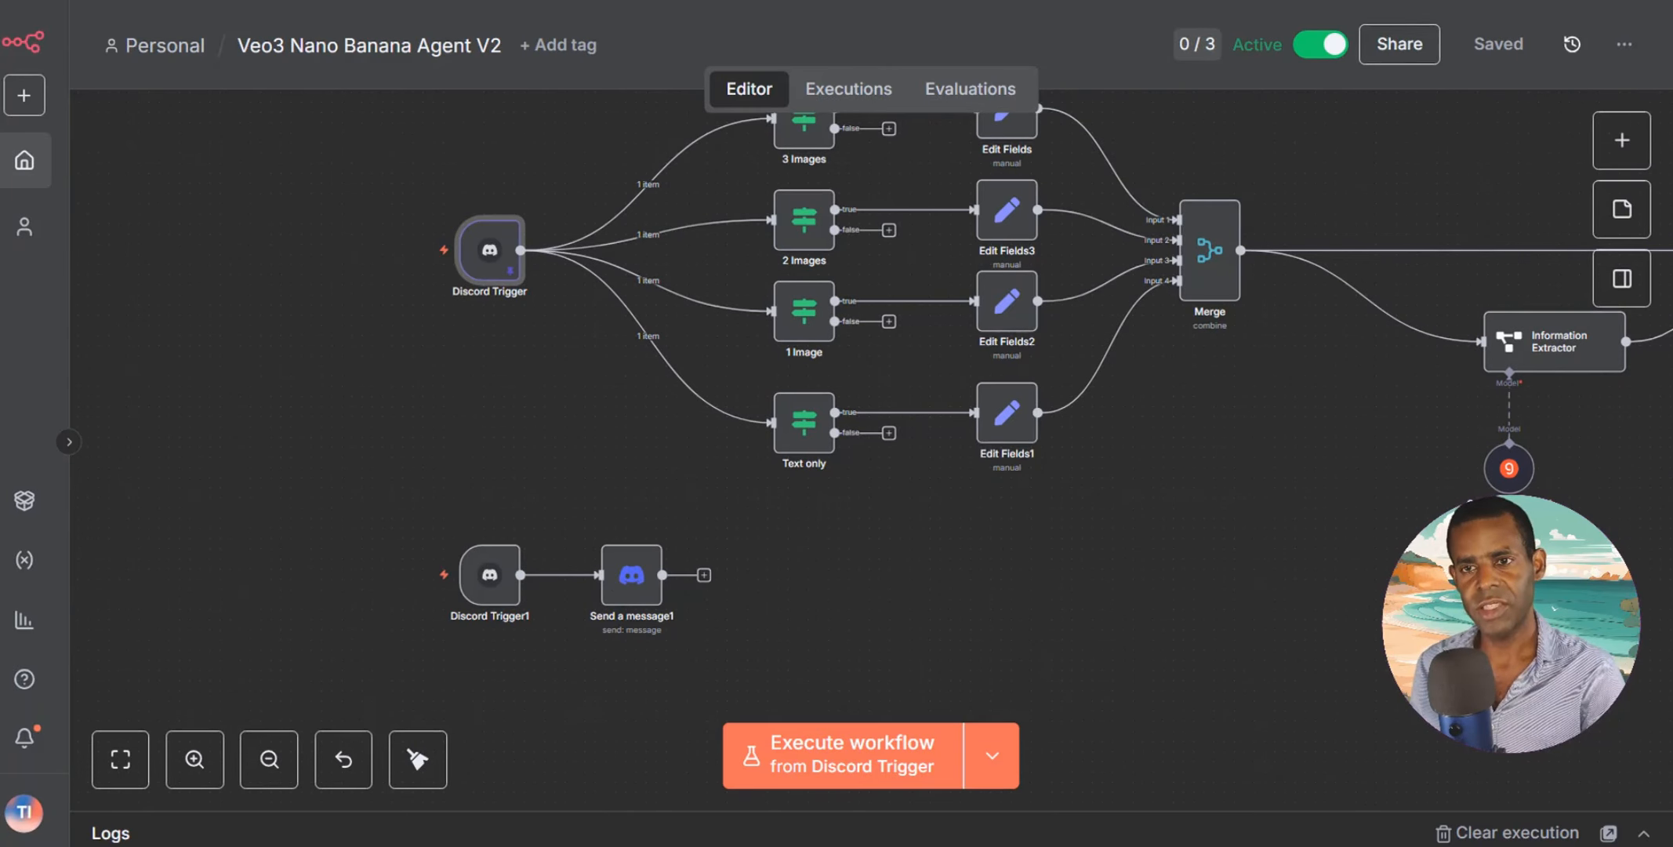
# Switch to Discord and send the command /vhelp in the general channel of Art Studio.
pyautogui.click(353, 2)
pyautogui.scroll(-8, 493, 533)
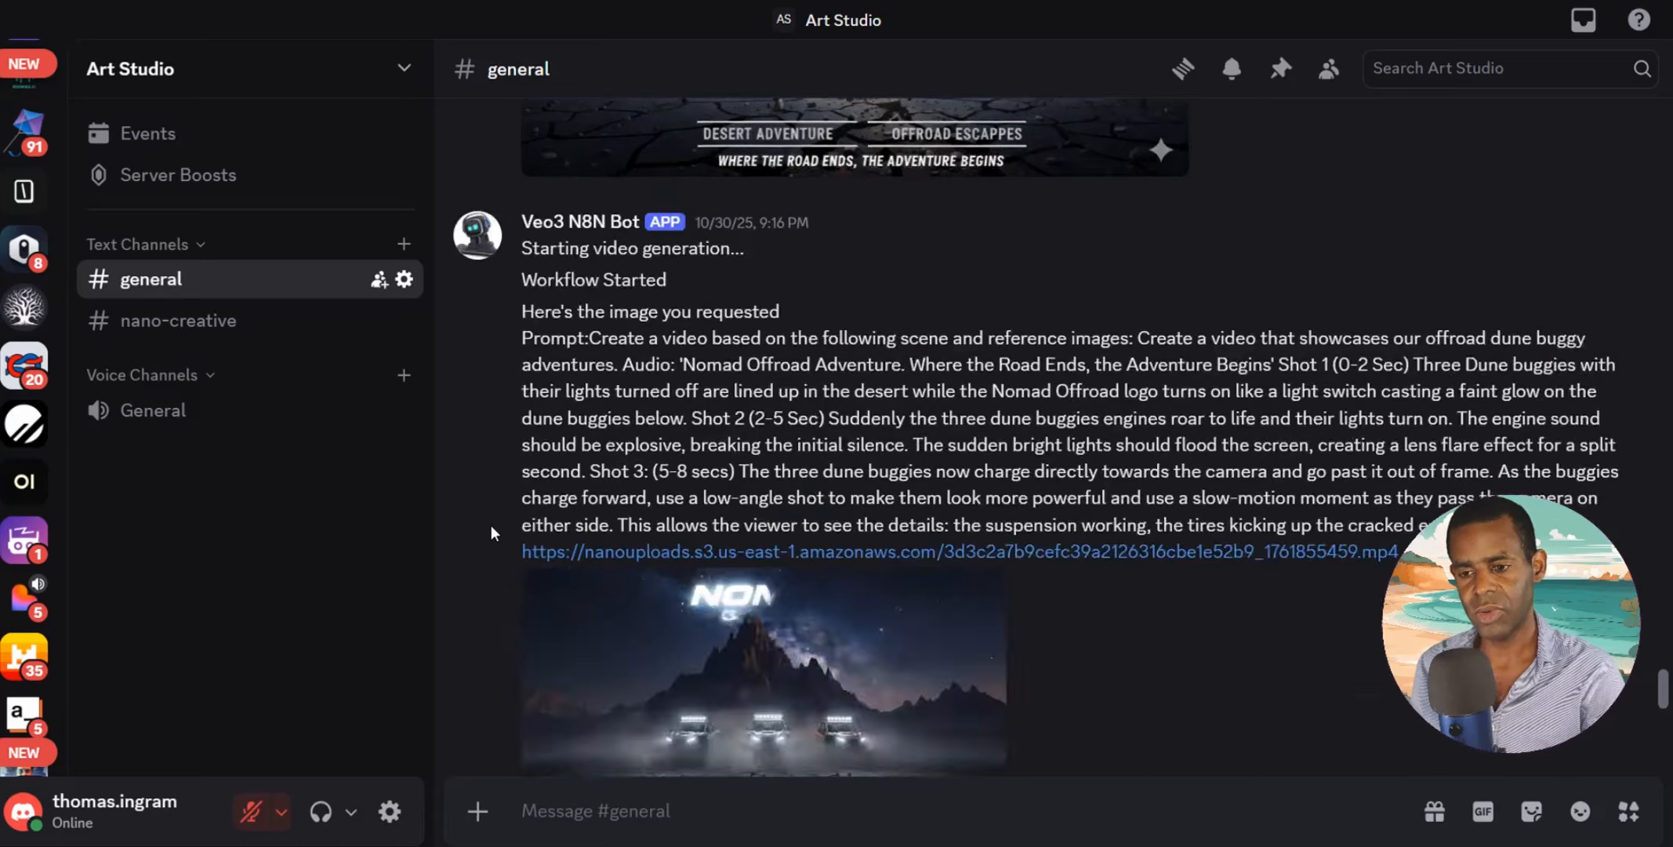
pyautogui.scroll(-5, 490, 525)
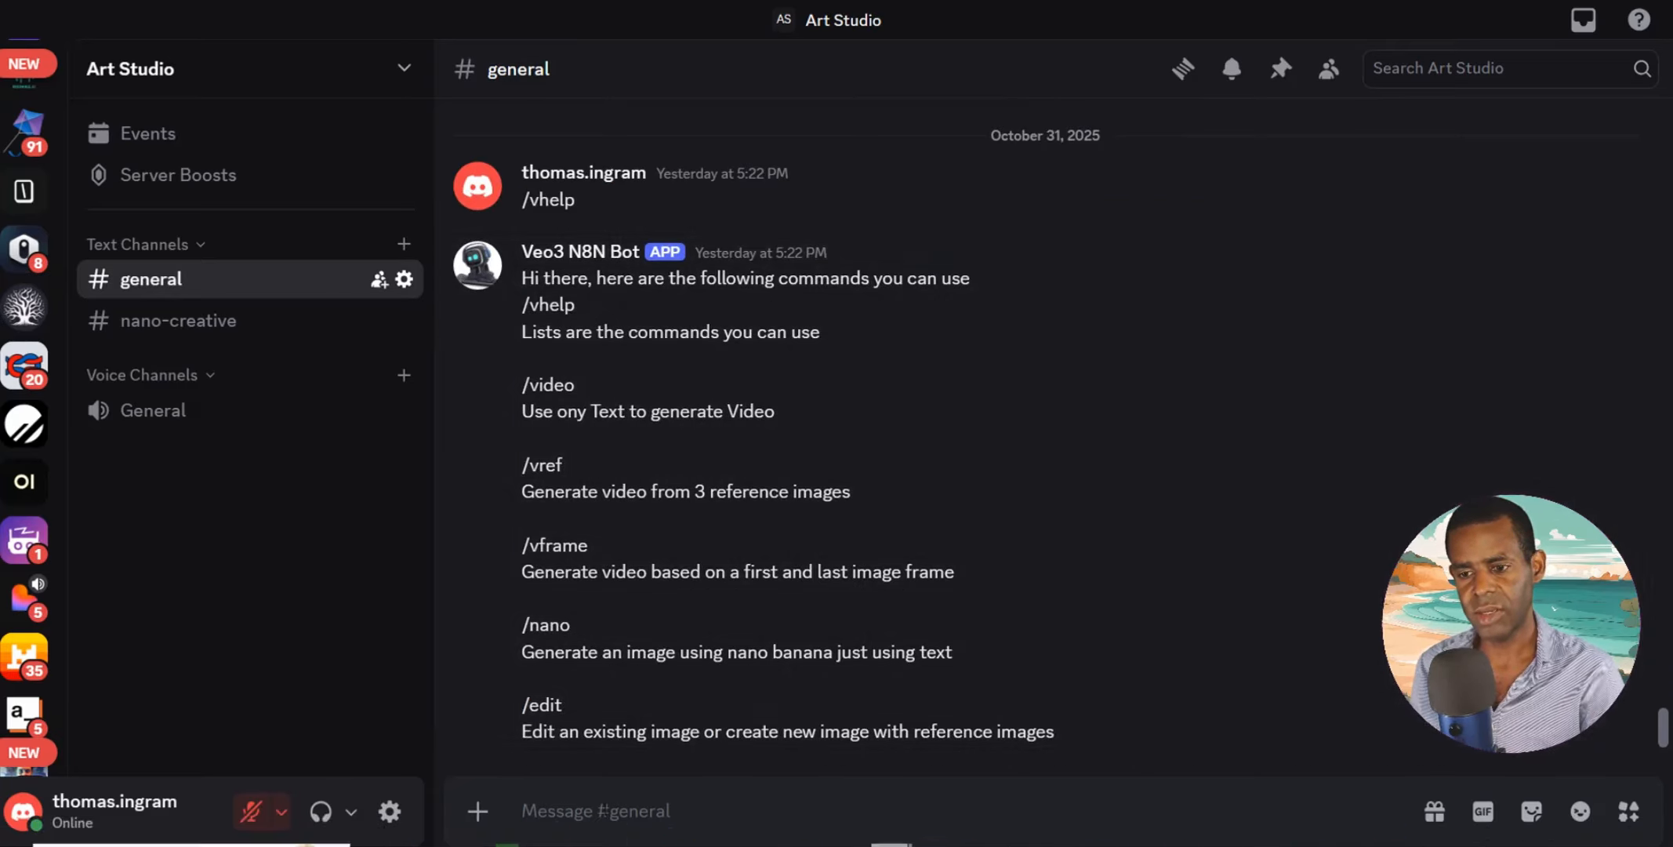
pyautogui.click(619, 828)
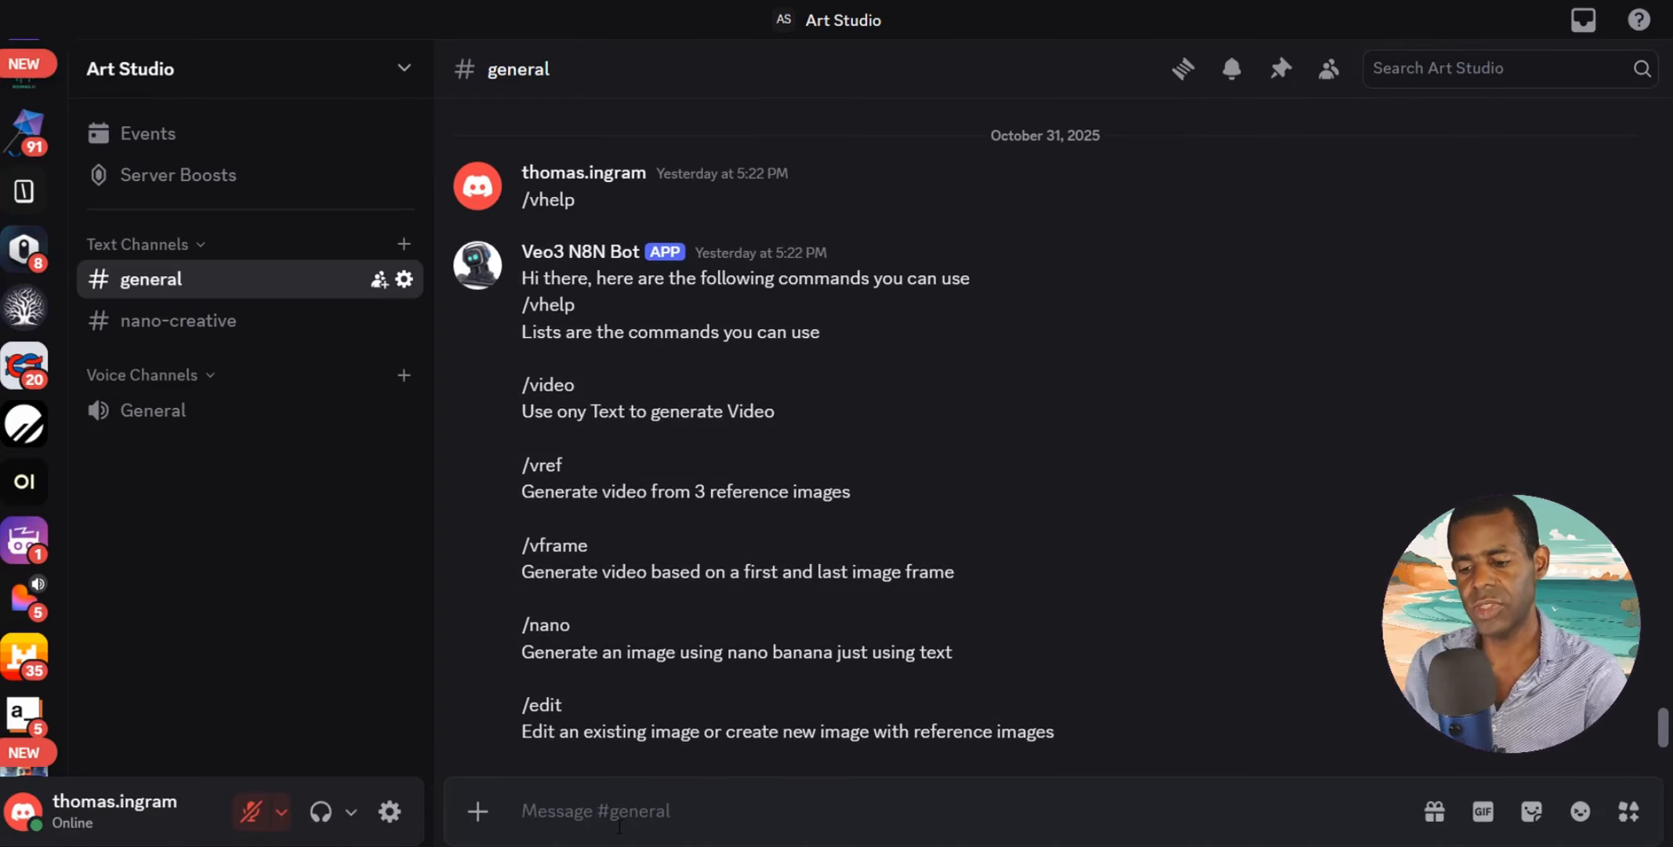
pyautogui.write('/')
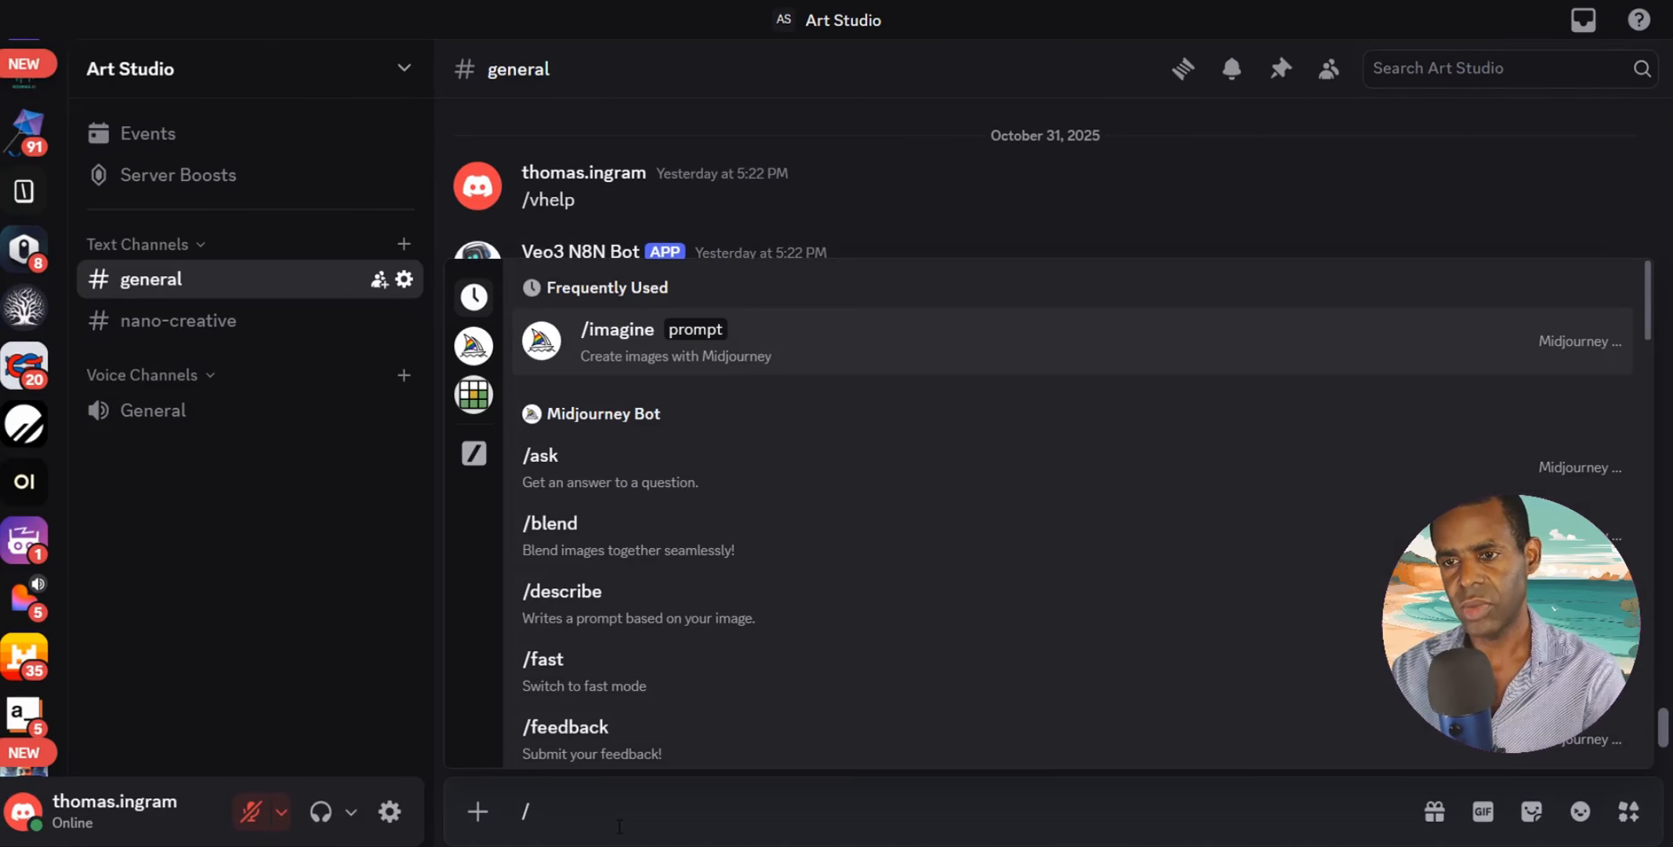
pyautogui.write('v')
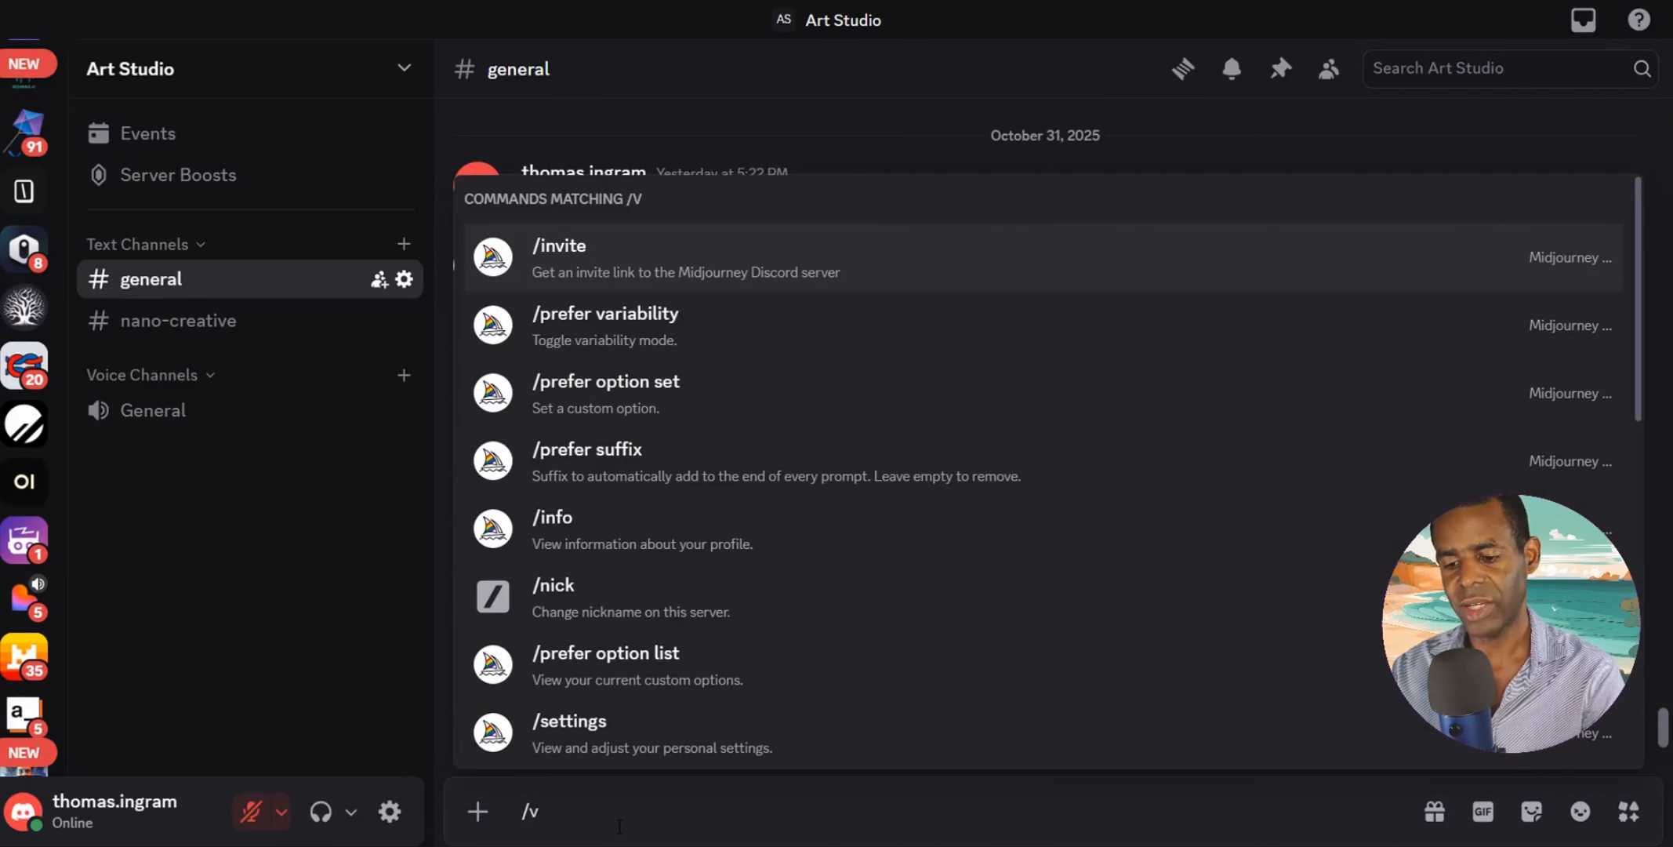
pyautogui.write('help')
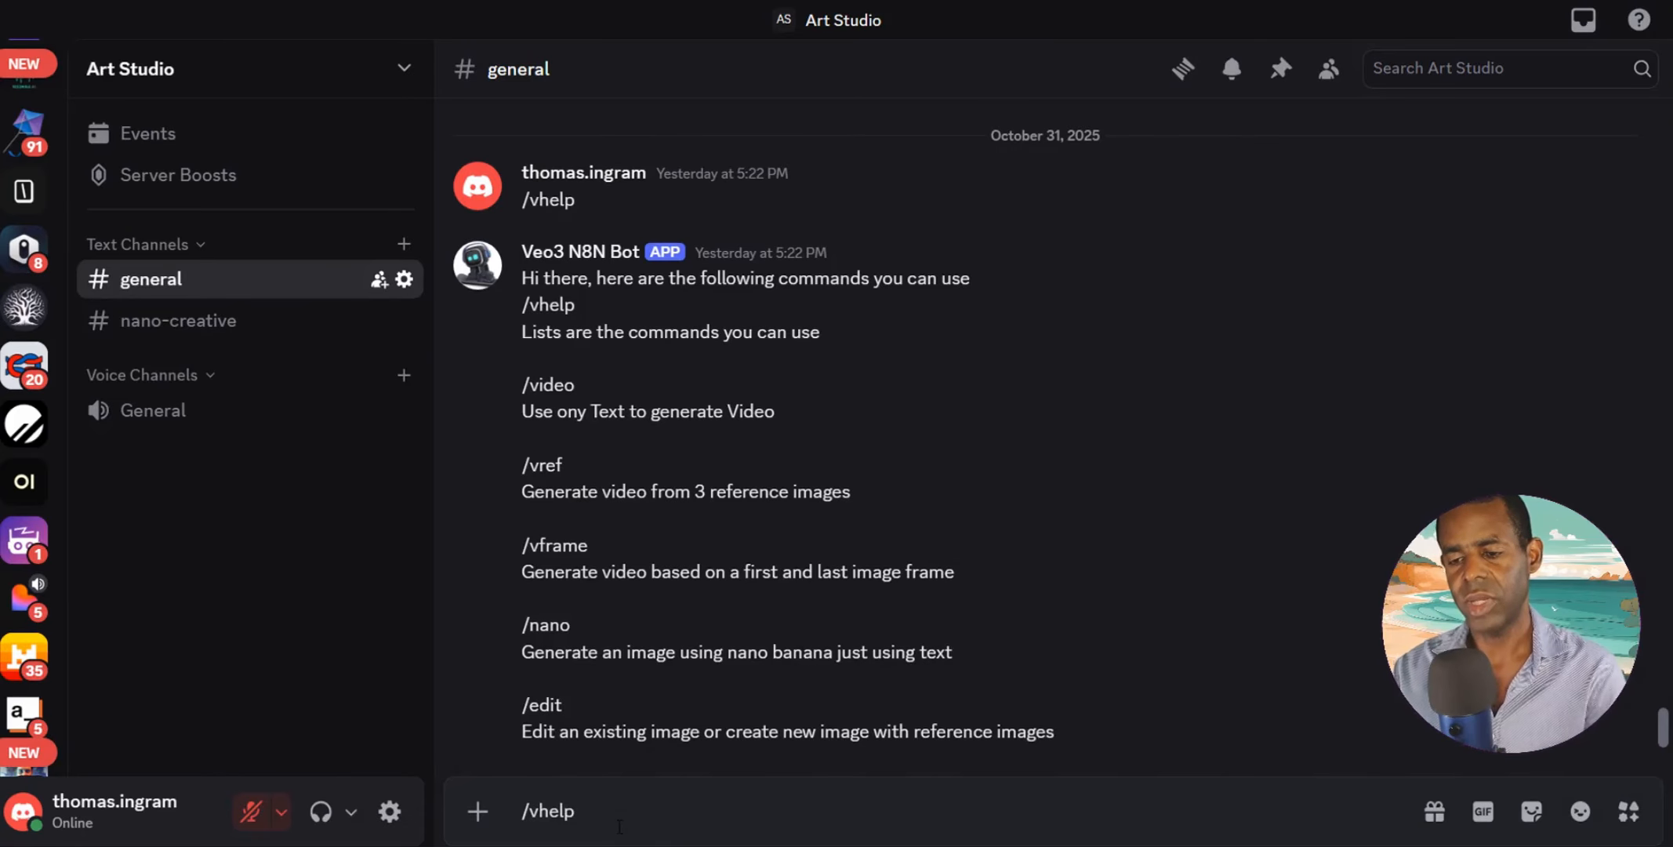
pyautogui.press('Return')
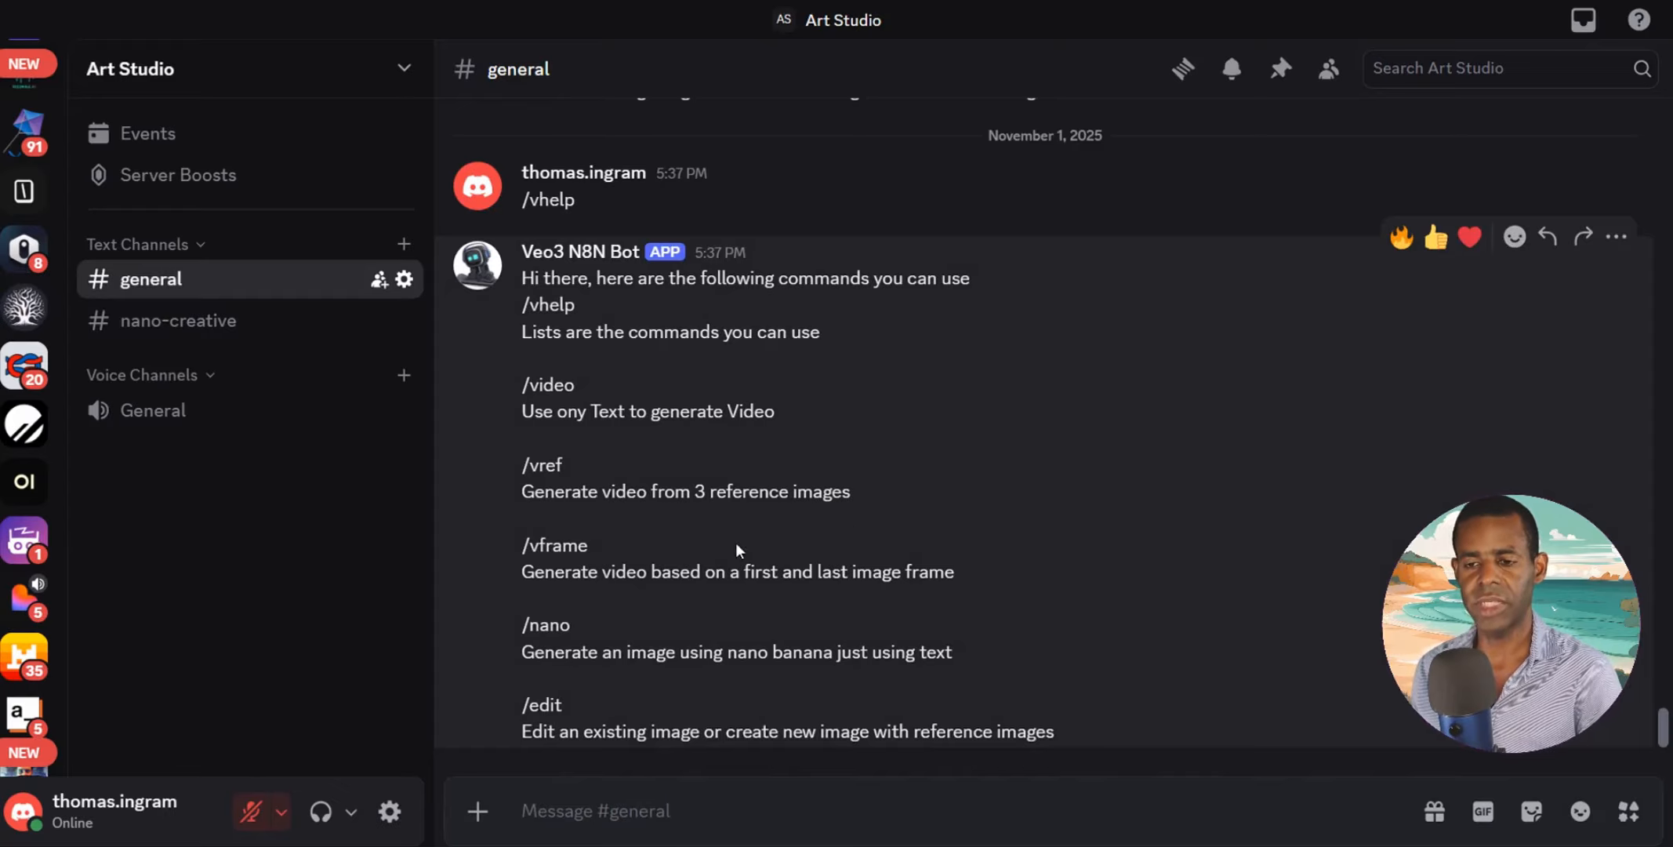
# Look back through the general channel's history to the earlier generated videos from October 30.
pyautogui.scroll(10, 908, 288)
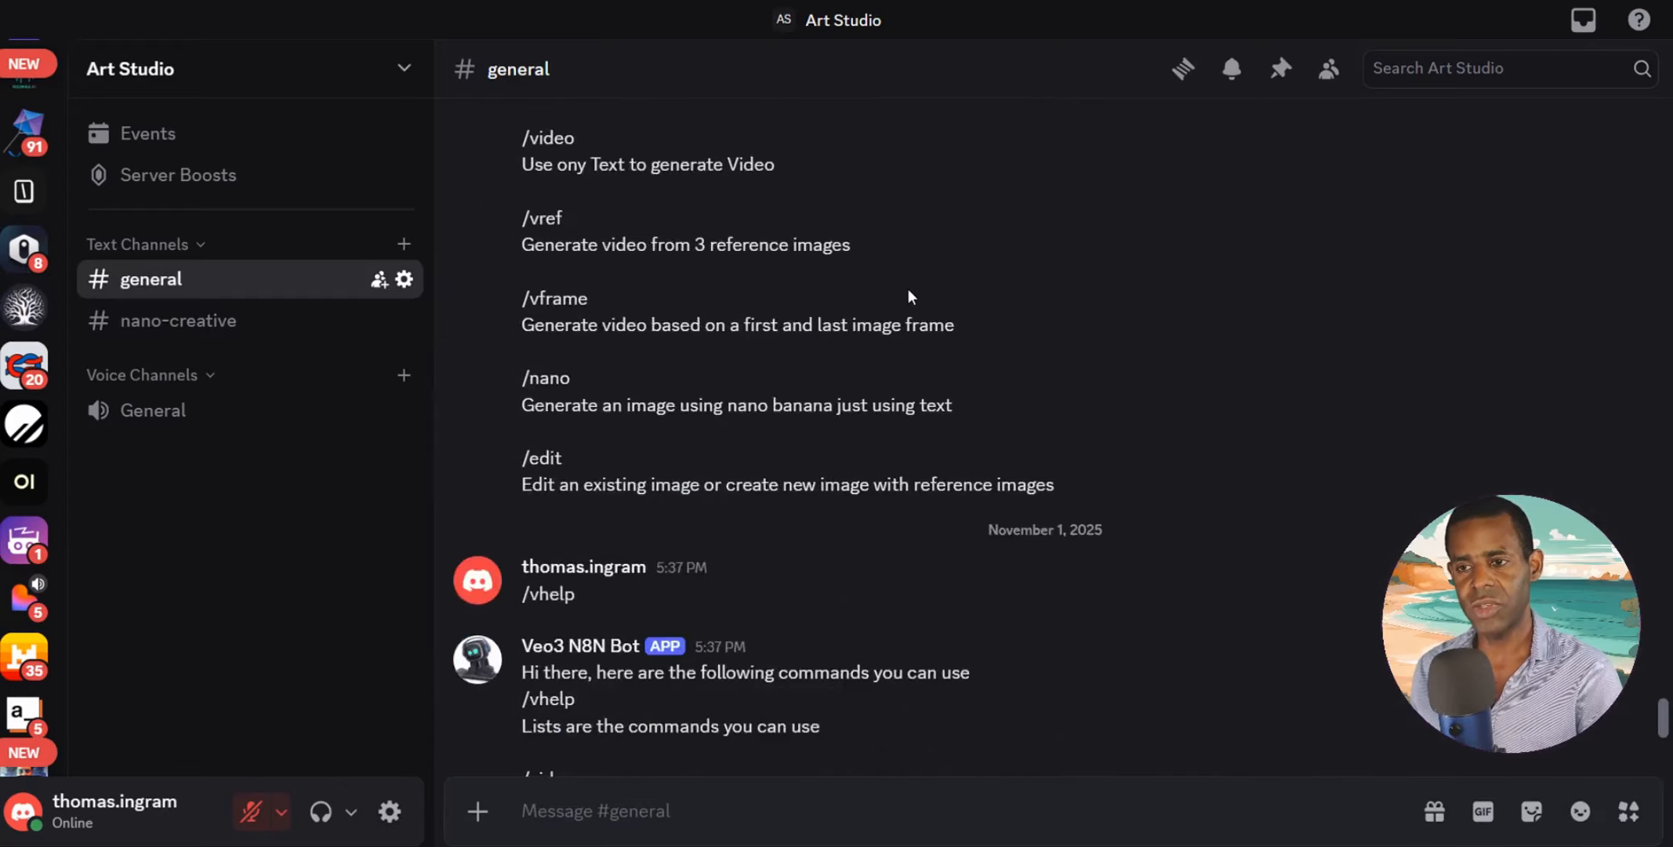
pyautogui.scroll(5, 909, 289)
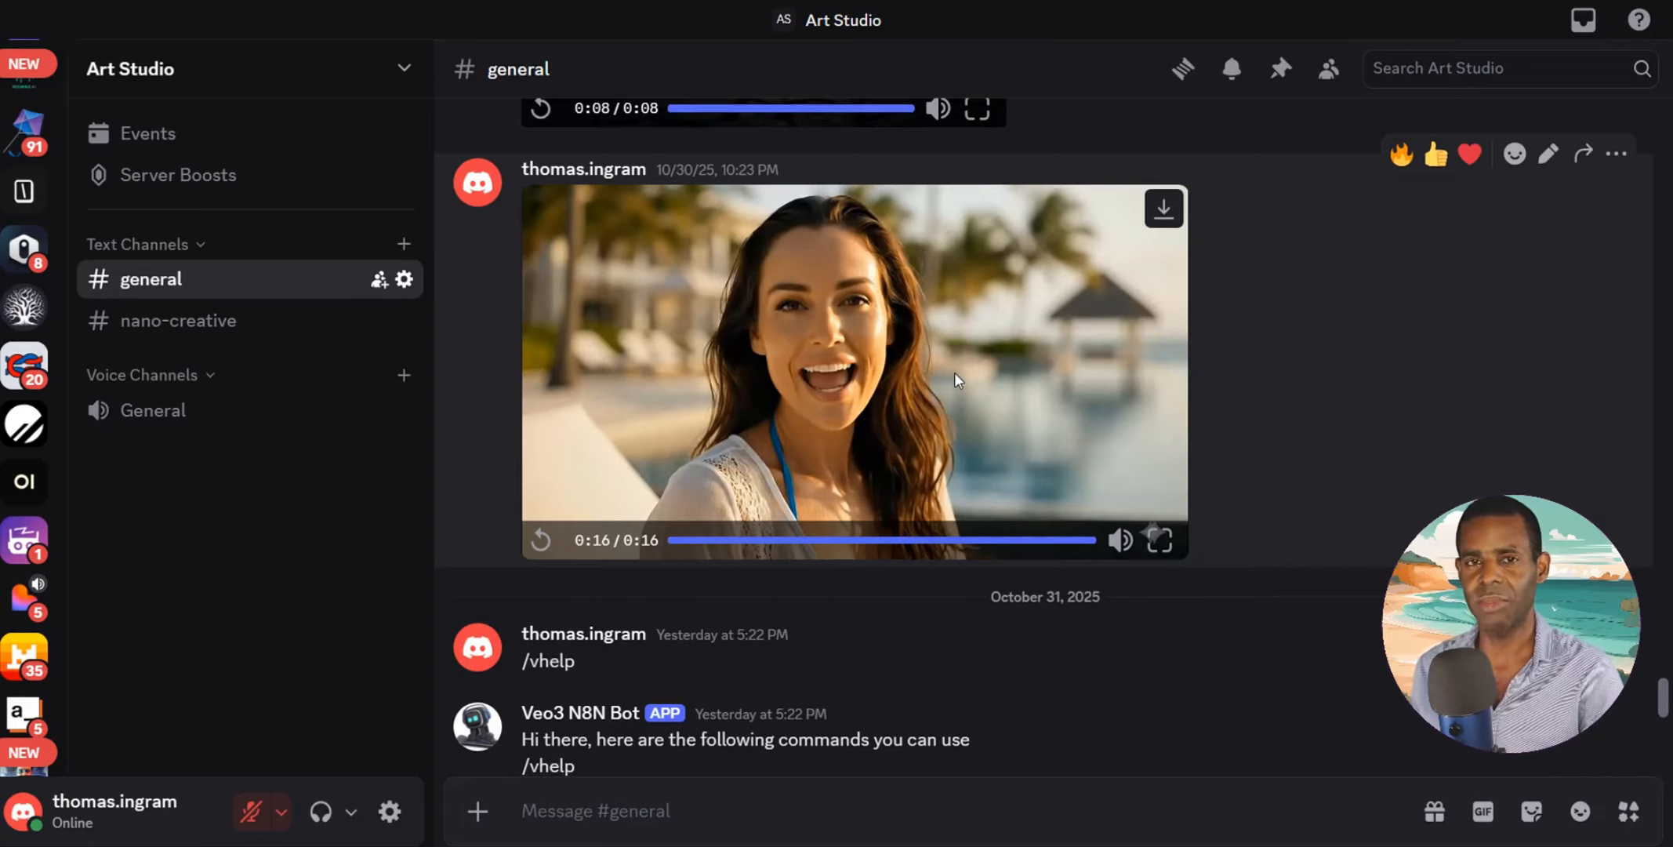
pyautogui.scroll(3, 999, 378)
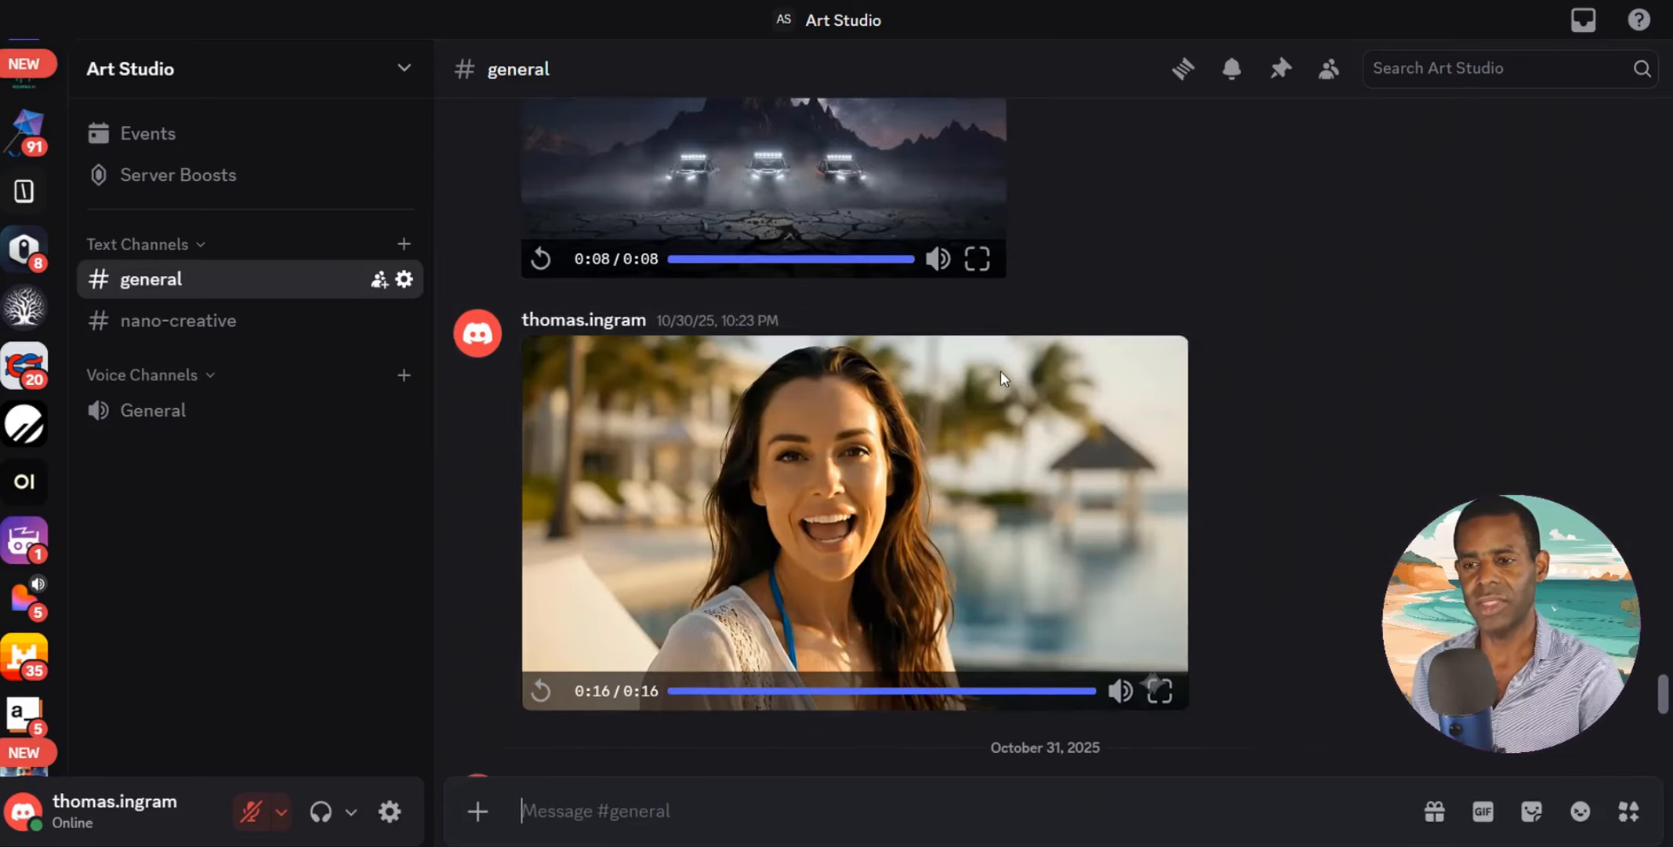